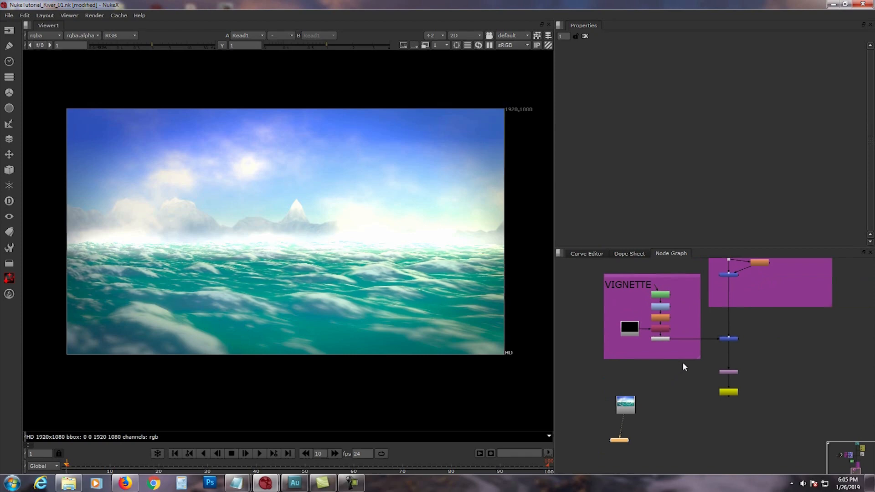
Look over the existing node groups in the node graph, from Vignette through Blue Waves to Mountains.
scroll(630, 422, up, 2)
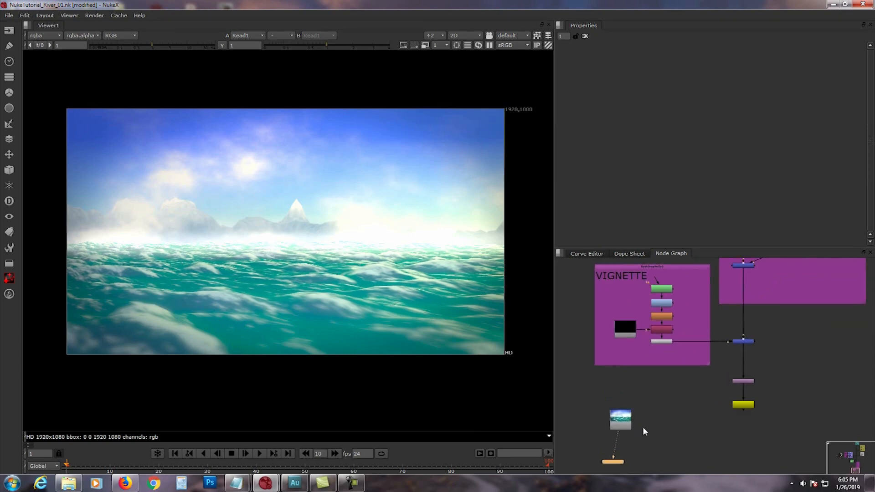
middle_drag(643, 426, 636, 410)
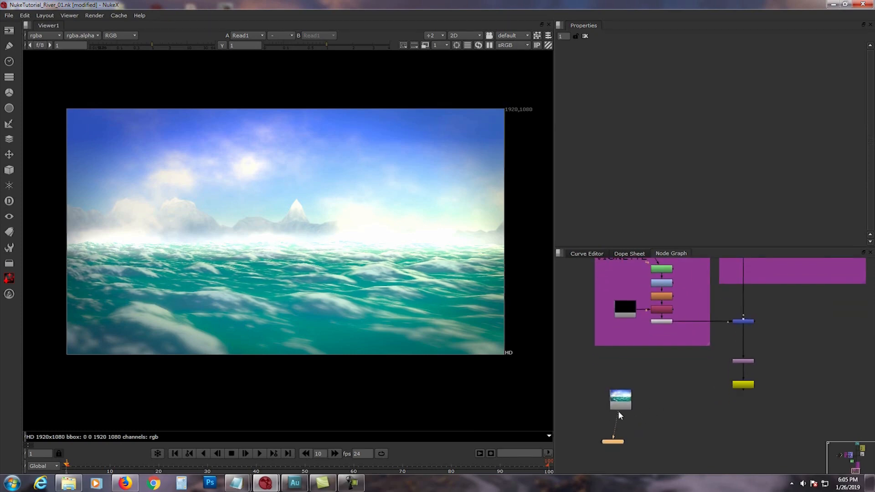
drag(622, 416, 623, 416)
scroll(684, 363, down, 2)
middle_drag(729, 273, 692, 372)
scroll(721, 304, down, 1)
middle_drag(720, 304, 662, 414)
middle_drag(657, 303, 789, 384)
middle_drag(606, 264, 689, 324)
scroll(707, 310, up, 3)
scroll(720, 349, up, 1)
middle_drag(723, 349, 687, 303)
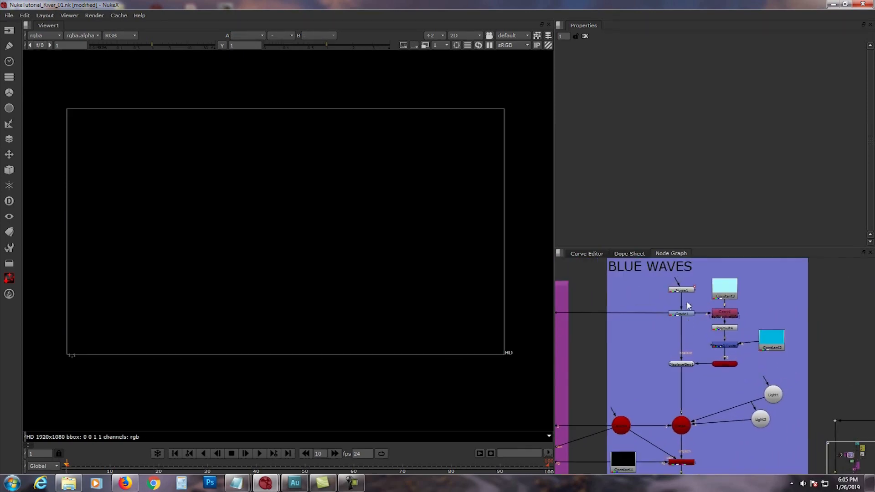
scroll(735, 319, down, 2)
middle_drag(861, 304, 668, 374)
middle_drag(797, 262, 684, 385)
scroll(689, 351, up, 3)
middle_drag(690, 351, 632, 305)
scroll(684, 338, down, 1)
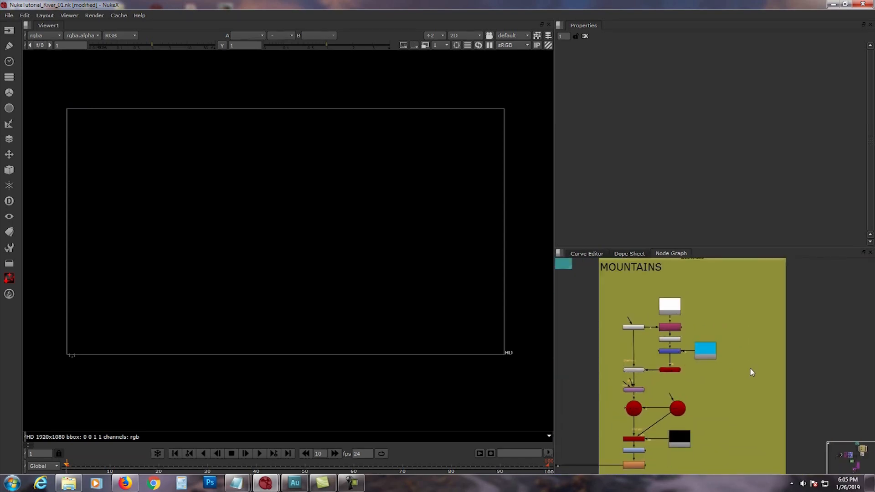
scroll(704, 362, down, 1)
middle_drag(774, 327, 756, 328)
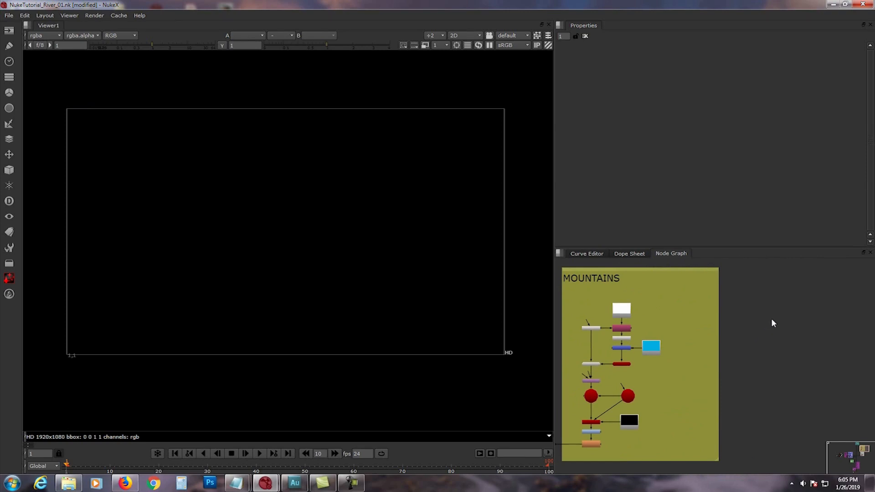
Add a Noise node in the empty space beside the Mountains group and display it in the viewer.
middle_drag(771, 323, 737, 319)
scroll(750, 325, up, 1)
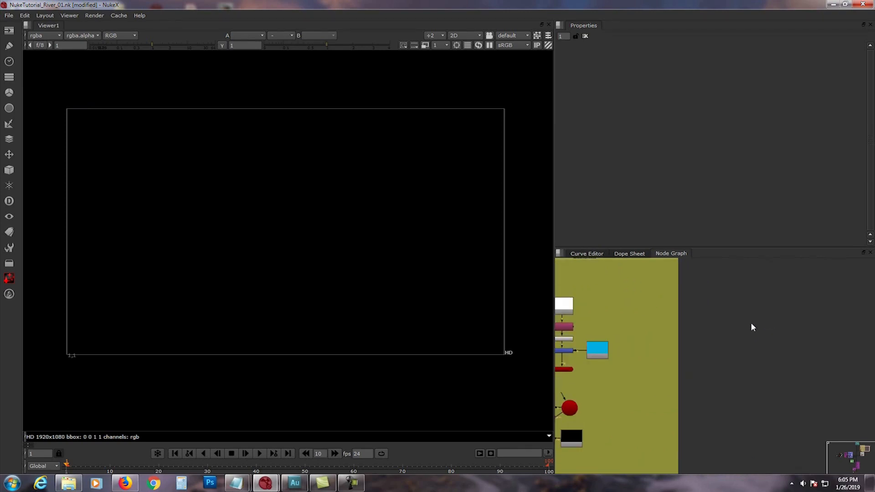
key(Tab)
text(noise)
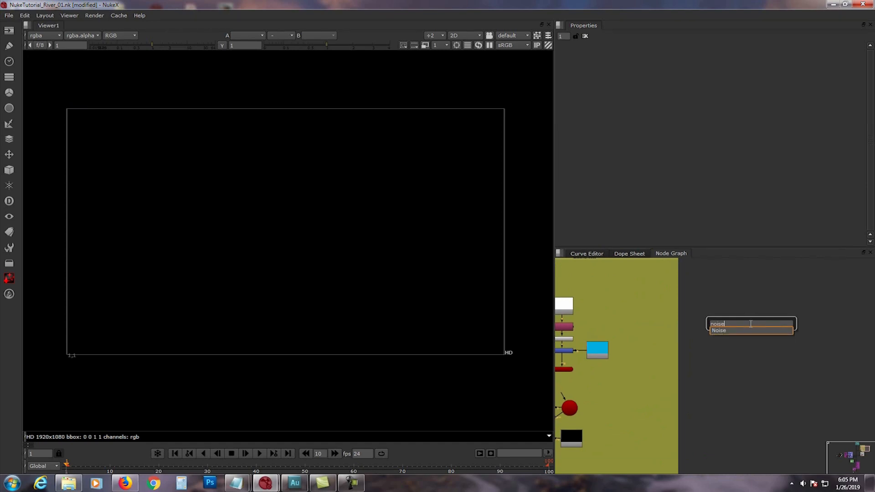
click(723, 330)
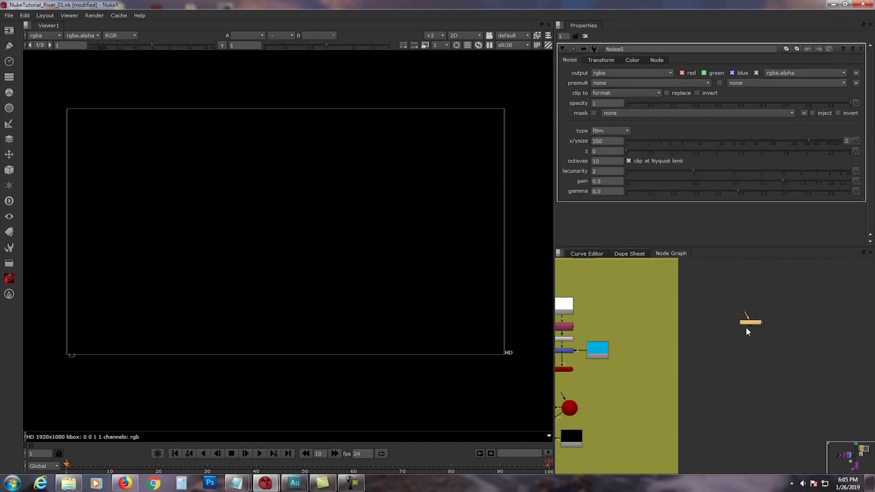
scroll(746, 327, up, 2)
drag(748, 319, 736, 308)
key(1)
click(735, 305)
Set the Noise node's x/ysize to 114, gamma to 0.385 and gain to 0.565.
drag(800, 138, 776, 141)
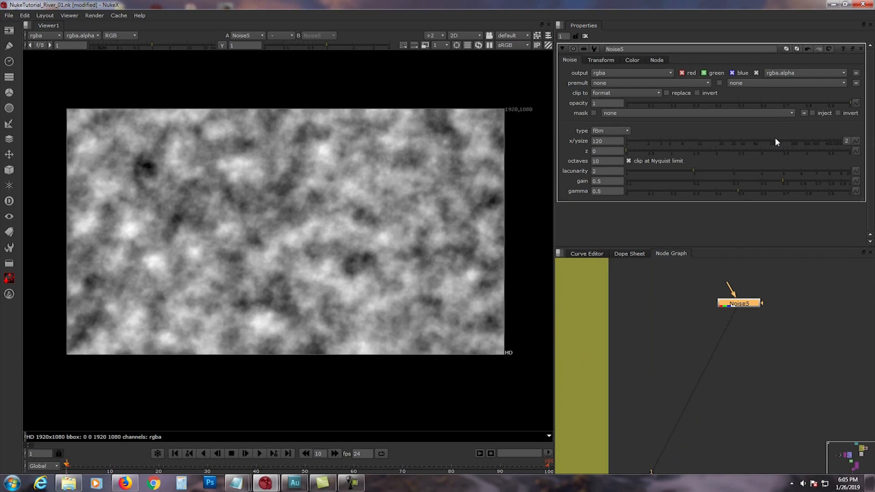
drag(775, 138, 773, 138)
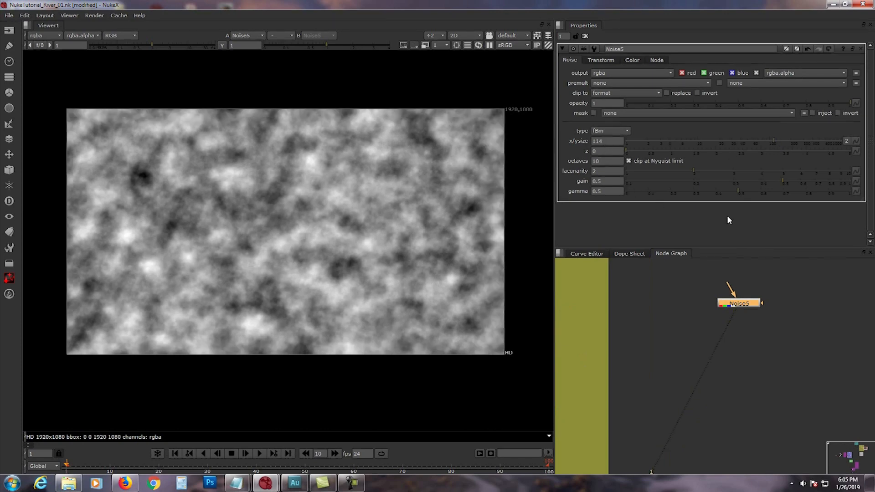
drag(735, 190, 713, 193)
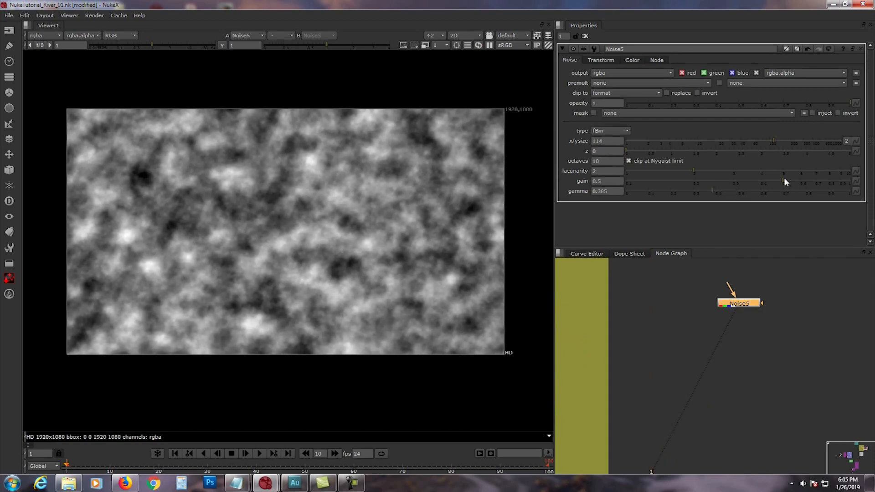
drag(784, 178, 794, 179)
Add a Grade node after the new Noise node, with its channels set to rgba and white clamp enabled.
drag(739, 305, 732, 315)
key(Tab)
text(gra)
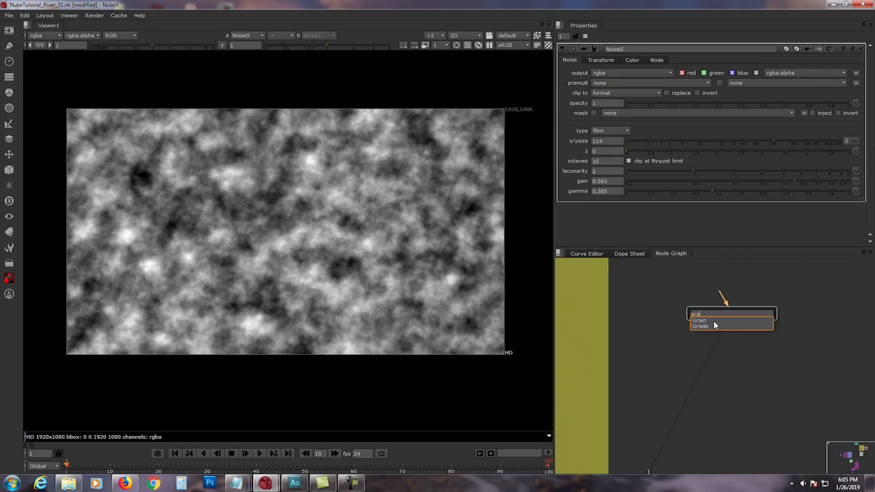
click(705, 327)
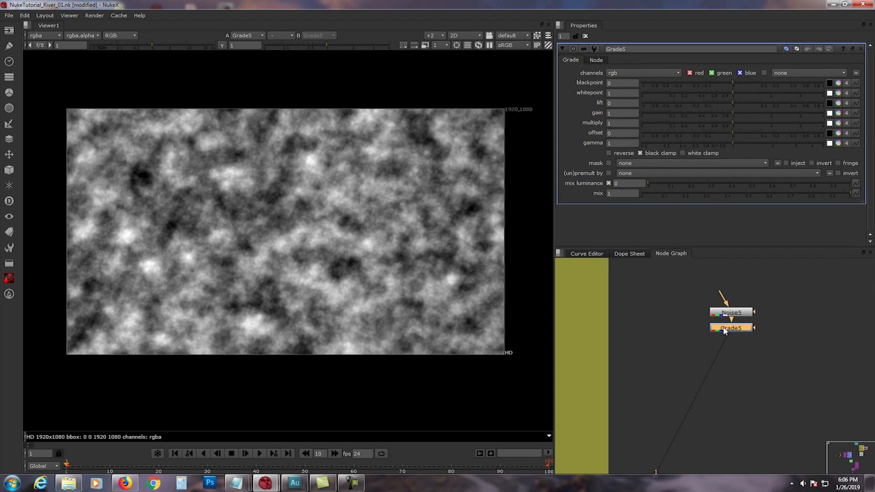
click(645, 72)
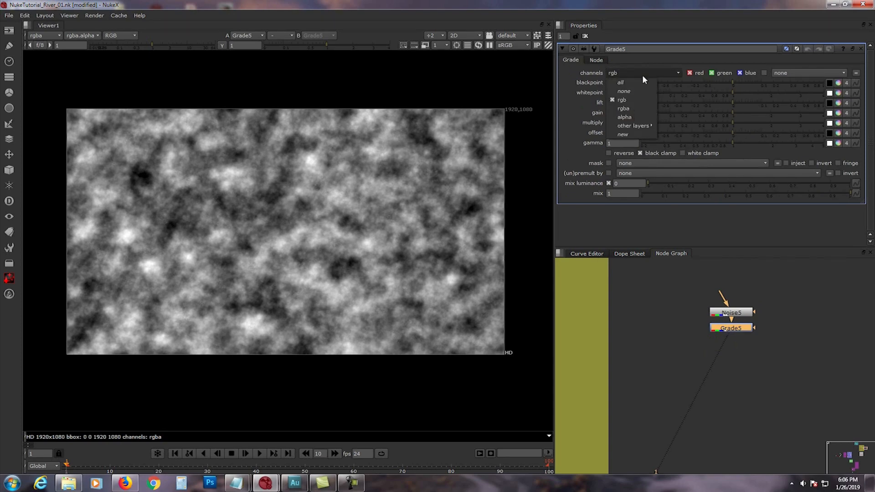
click(632, 109)
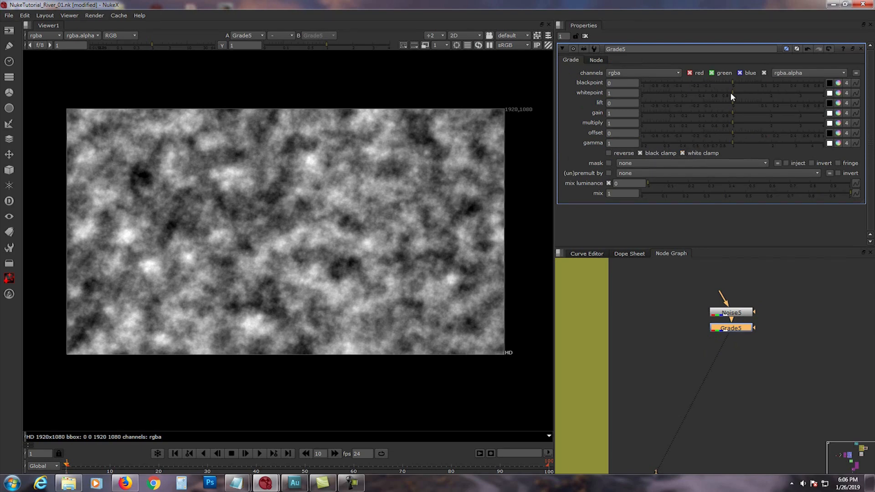
Set the Grade node's whitepoint to 0.65 and blackpoint to 0.02.
drag(731, 92, 717, 94)
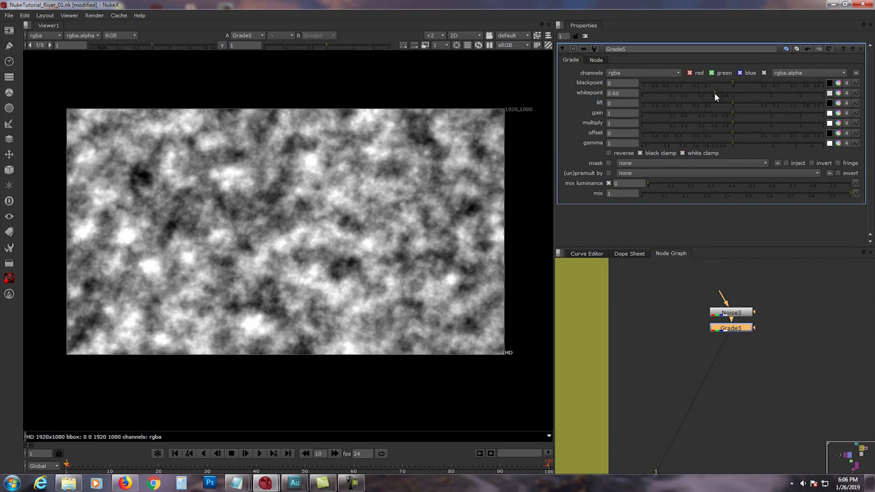
drag(733, 83, 746, 85)
scroll(721, 328, up, 1)
middle_drag(740, 345, 707, 338)
scroll(734, 358, down, 5)
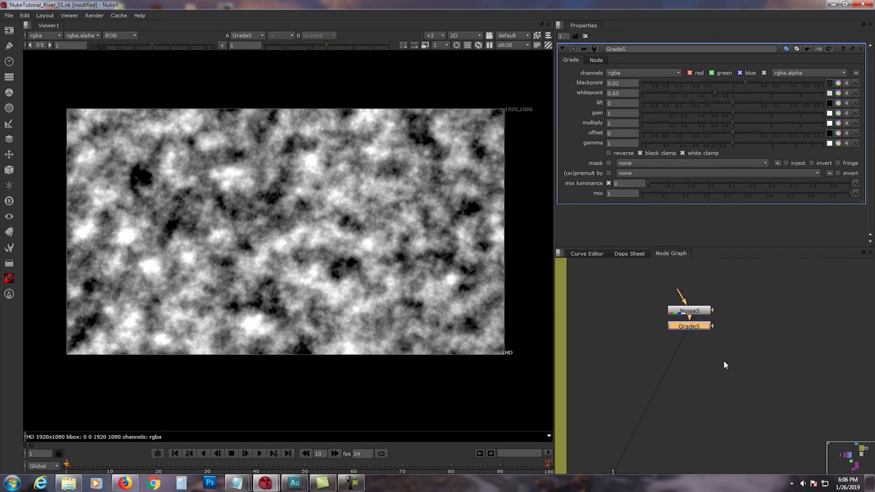
Add a Constant node beside the Noise node, with rgba channels and a color value of 1.
middle_drag(740, 358, 754, 341)
scroll(739, 333, up, 2)
scroll(720, 327, up, 1)
click(782, 315)
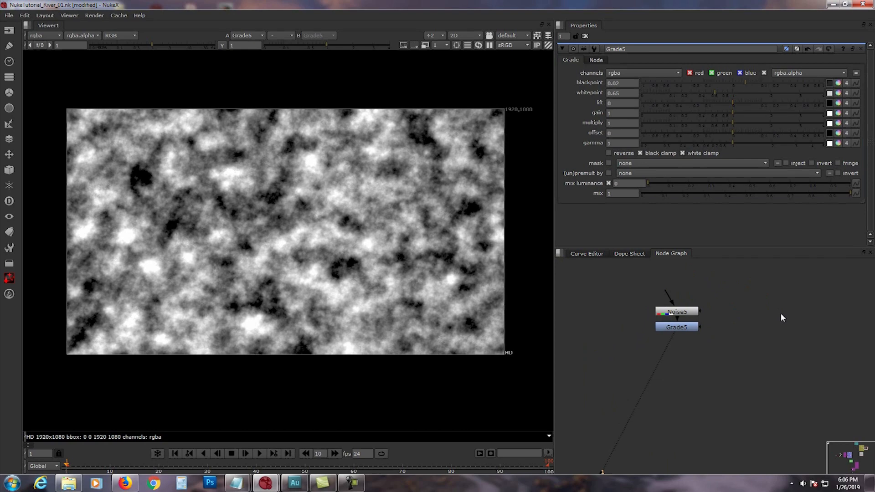
key(Tab)
text(cont)
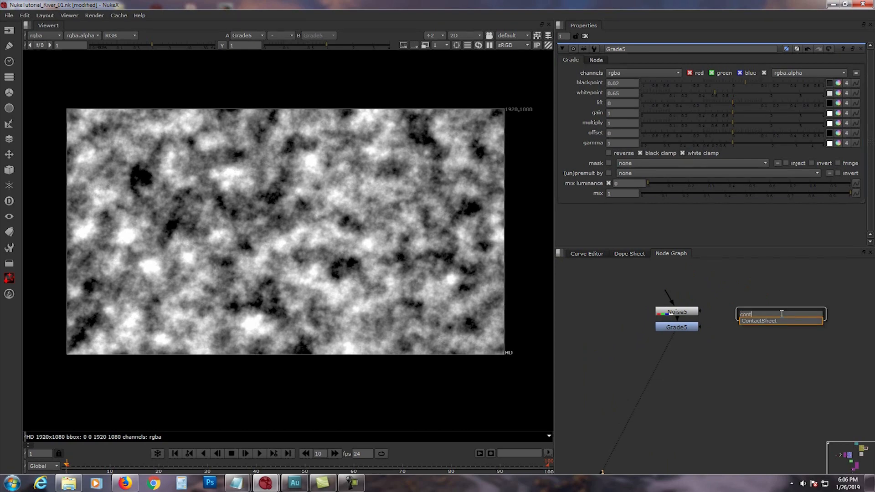
key(BackSpace)
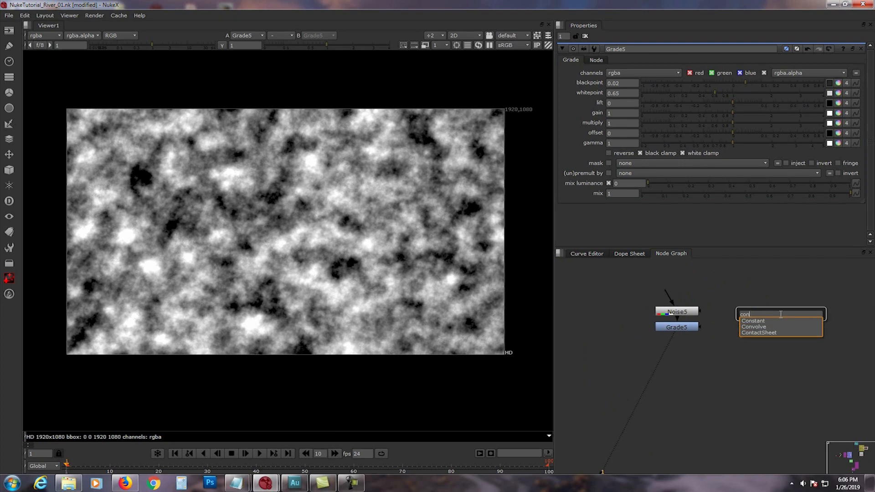
click(758, 321)
click(621, 74)
click(626, 100)
click(626, 100)
click(622, 83)
text(1)
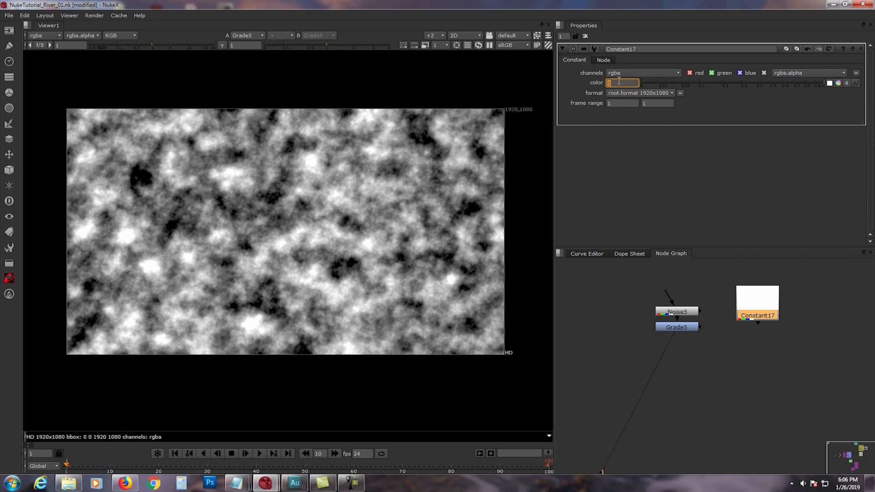
Add the CopyPremult toolset, connecting the Copy node's A input to the Grade and its B input to the white Constant.
click(712, 398)
key(Tab)
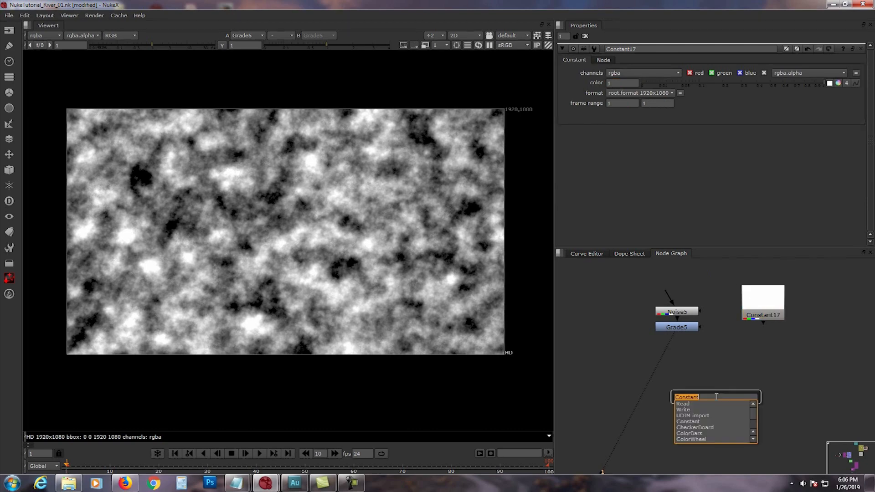
text(cop)
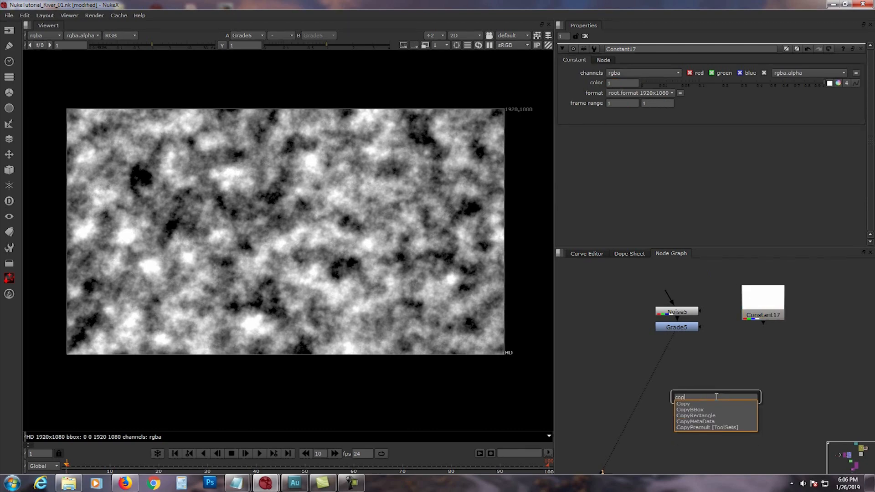
click(722, 427)
drag(717, 395, 683, 328)
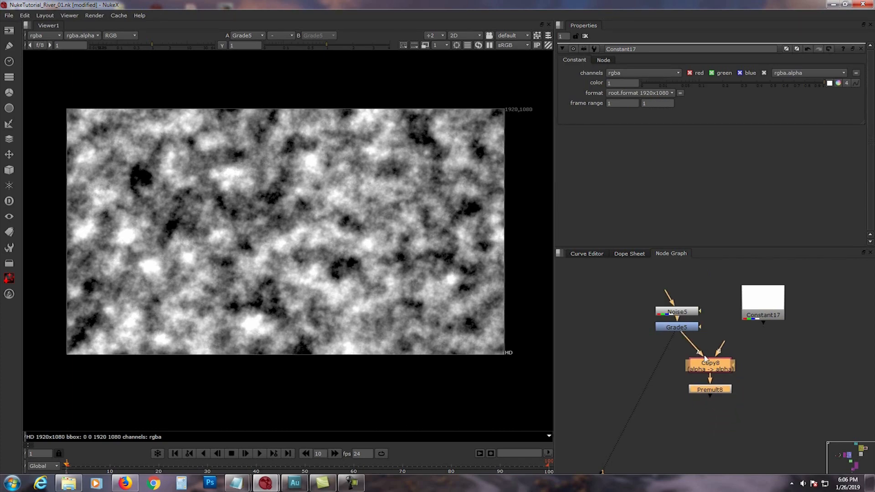
drag(726, 345, 757, 302)
click(811, 338)
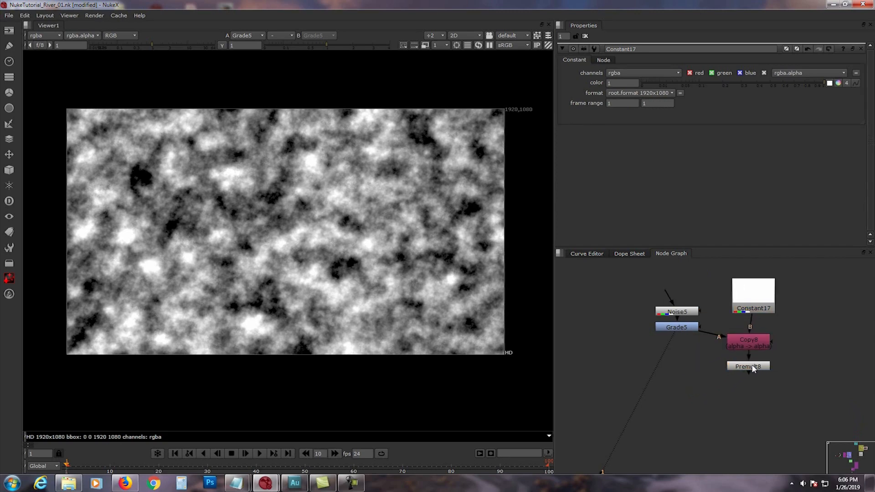
Display the Premult node in the viewer and line up the Grade, Constant, Copy and Premult nodes.
drag(752, 369, 752, 365)
key(1)
middle_drag(714, 390, 660, 373)
drag(631, 326, 632, 335)
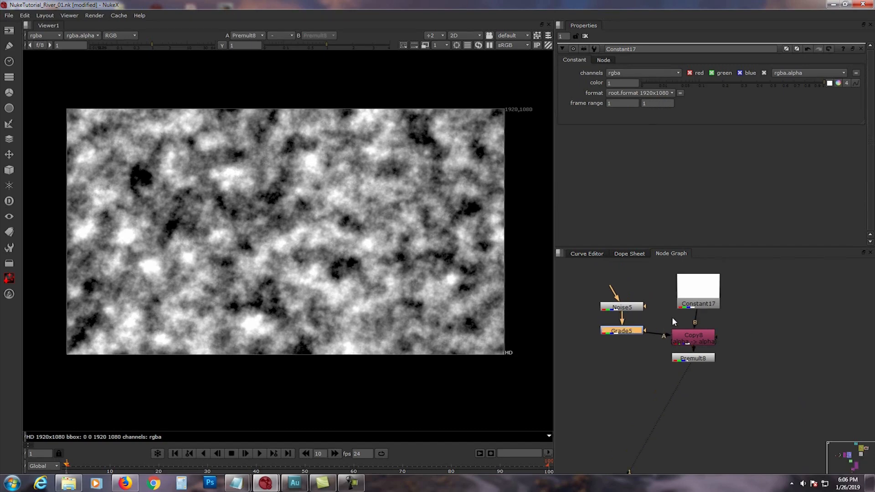
drag(688, 298, 682, 294)
drag(748, 332, 686, 352)
click(760, 353)
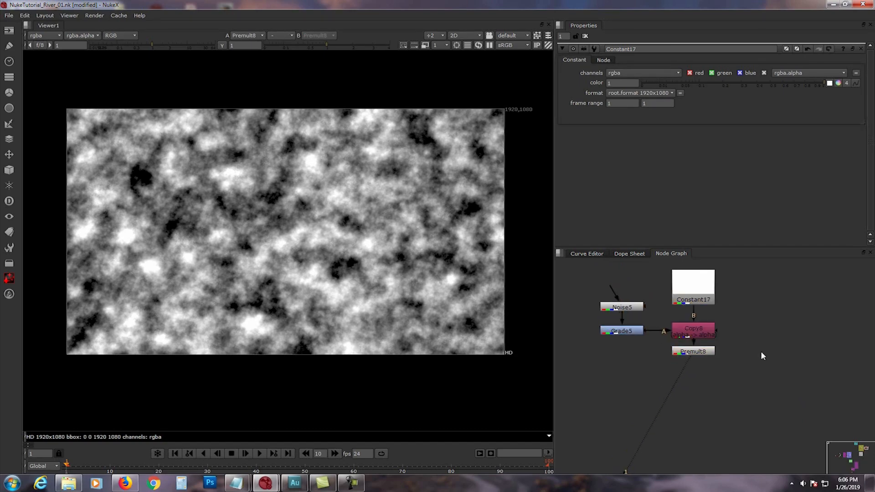
Duplicate the white Constant beside the Premult and color the copy light blue with red 0.062273, green 0.561262 and blue 1.
click(690, 280)
key(ctrl+c)
key(ctrl+v)
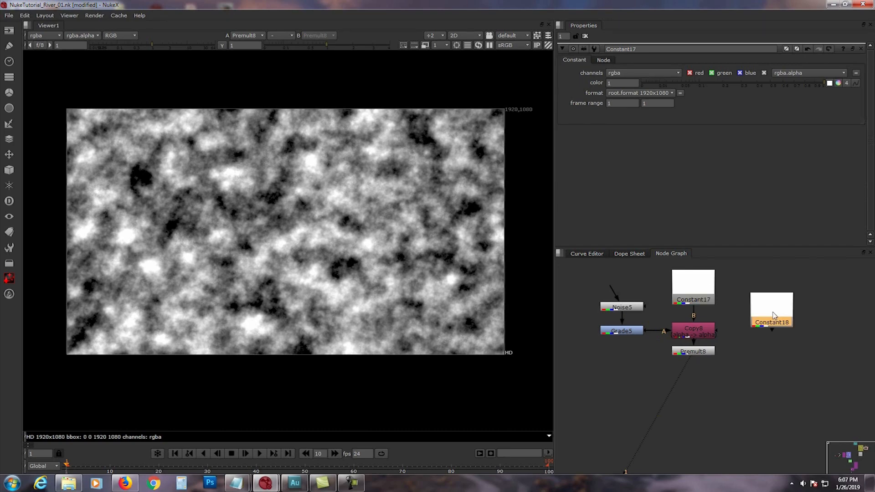
middle_drag(773, 321, 782, 333)
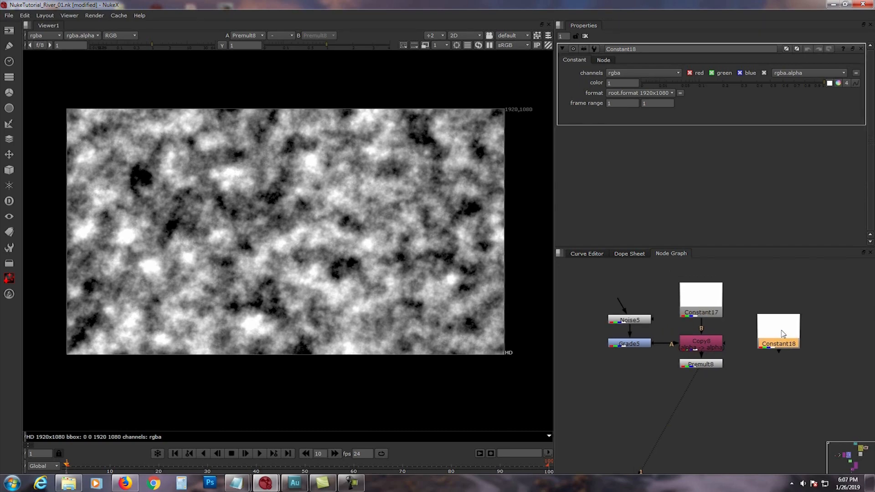
click(838, 84)
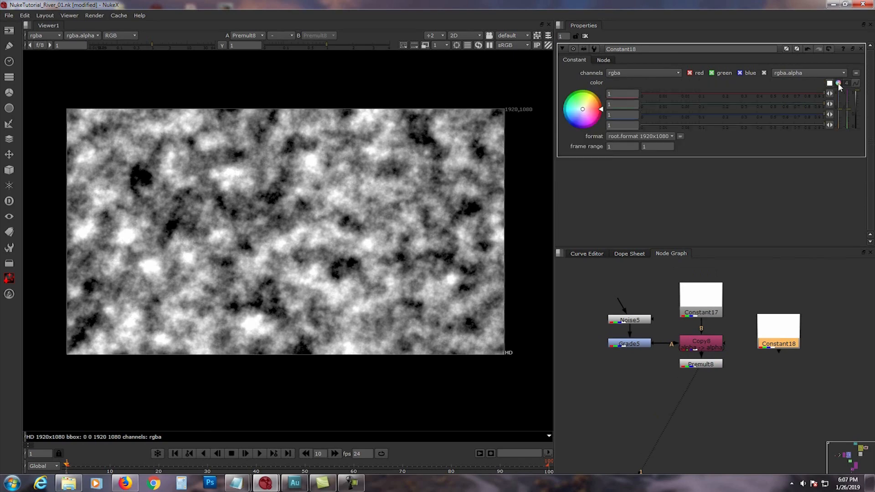
mouse_move(579, 117)
mouse_down()
mouse_move(564, 119)
mouse_move(572, 112)
mouse_move(446, 176)
mouse_up()
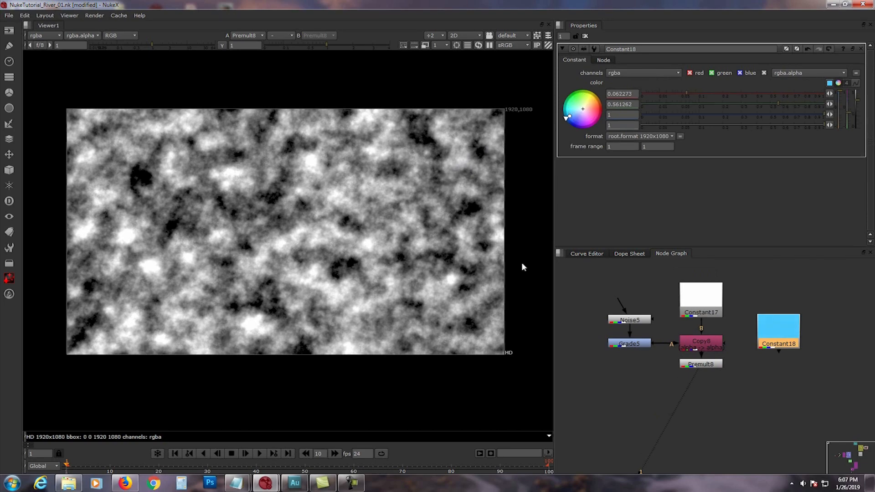
drag(770, 344, 772, 362)
Merge the Premult as input A over the blue Constant as input B, and display the Merge in the viewer.
click(726, 403)
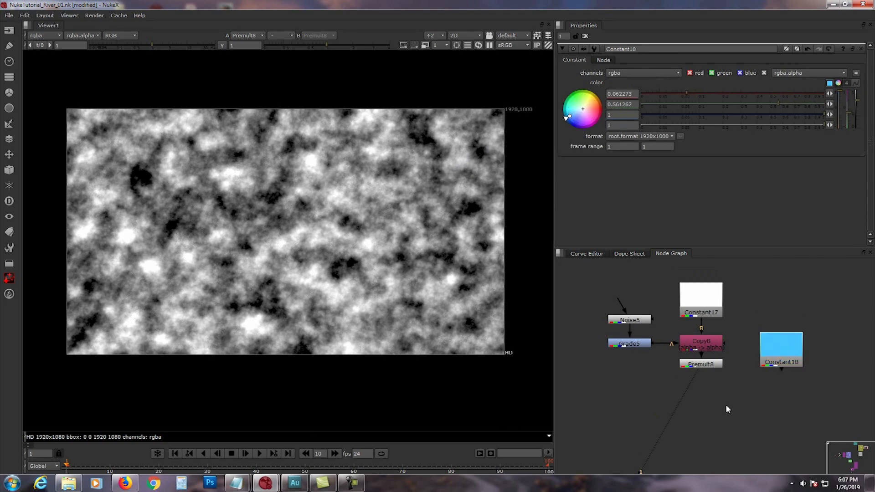
key(m)
drag(714, 392, 702, 365)
drag(733, 391, 774, 365)
drag(738, 407, 714, 398)
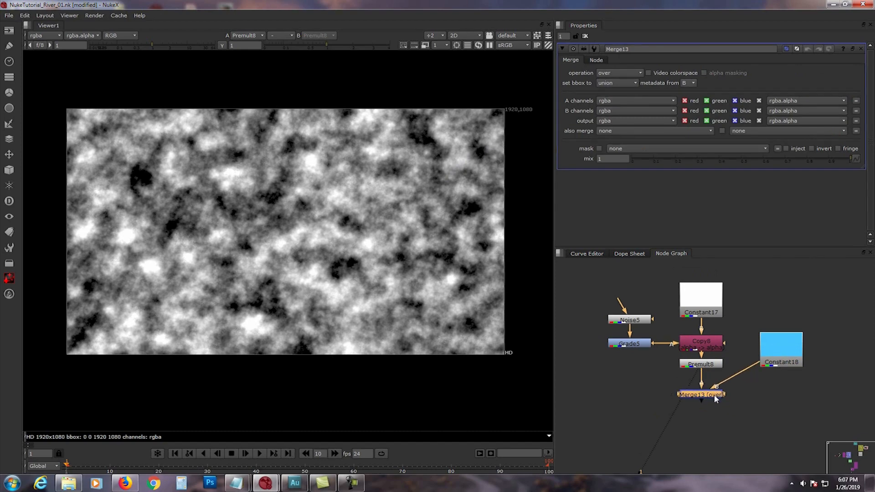
key(1)
middle_drag(714, 396, 737, 361)
scroll(748, 370, down, 1)
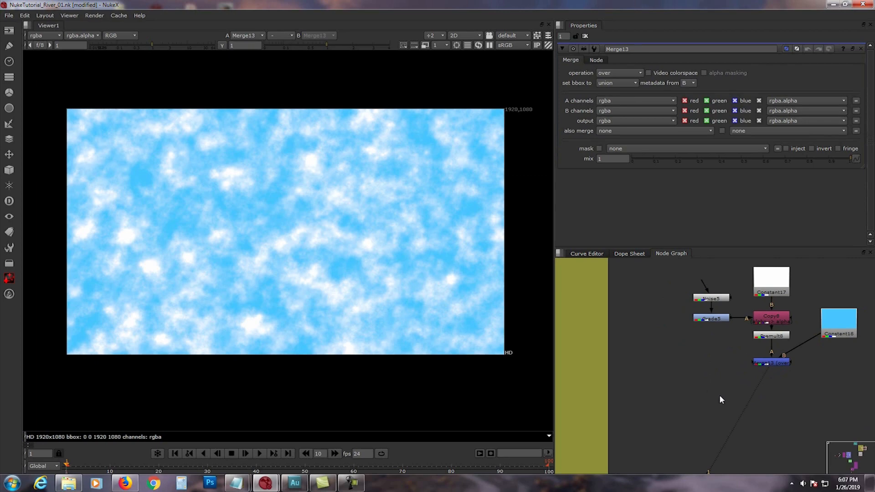
Add a Card node below the Merge and disconnect the viewer from the Merge.
key(Tab)
text(card)
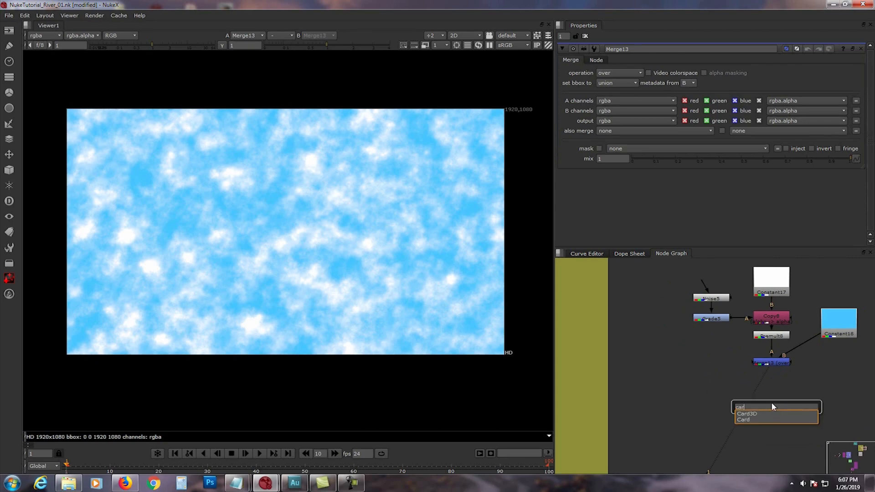
click(764, 419)
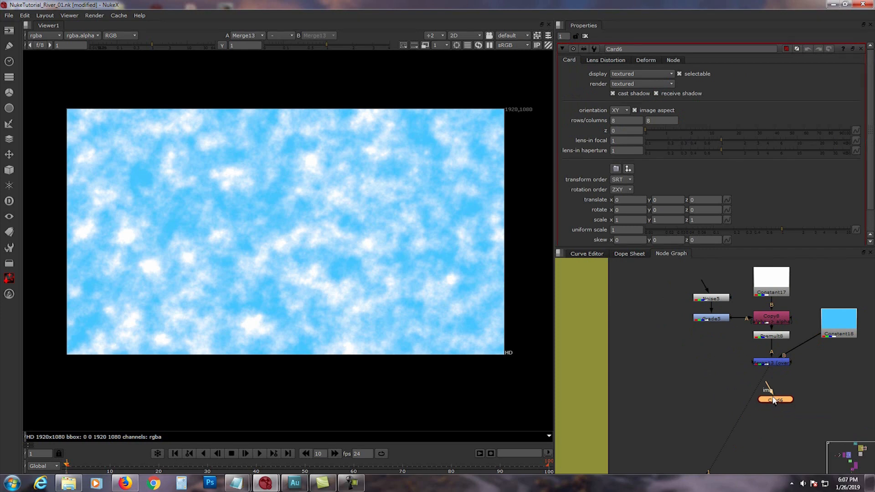
drag(767, 371, 752, 369)
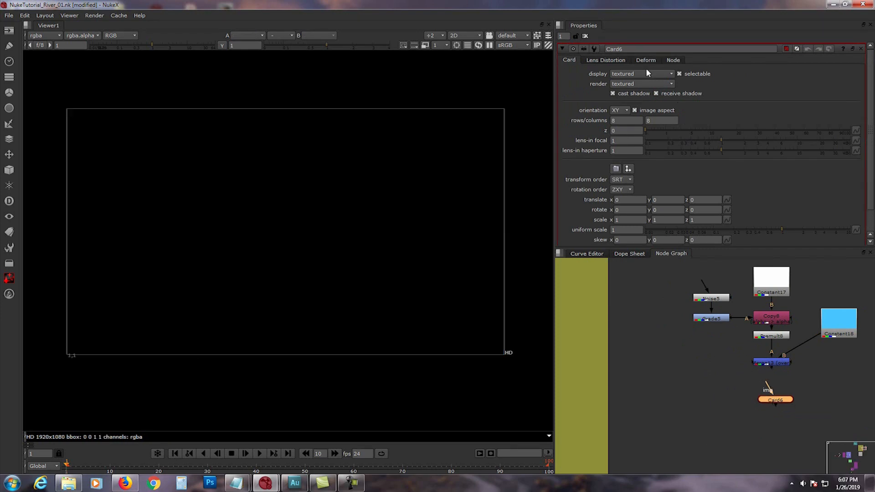
Set the card's deform type to bilinear and create a new shape with 10 x points and 10 y points.
click(646, 60)
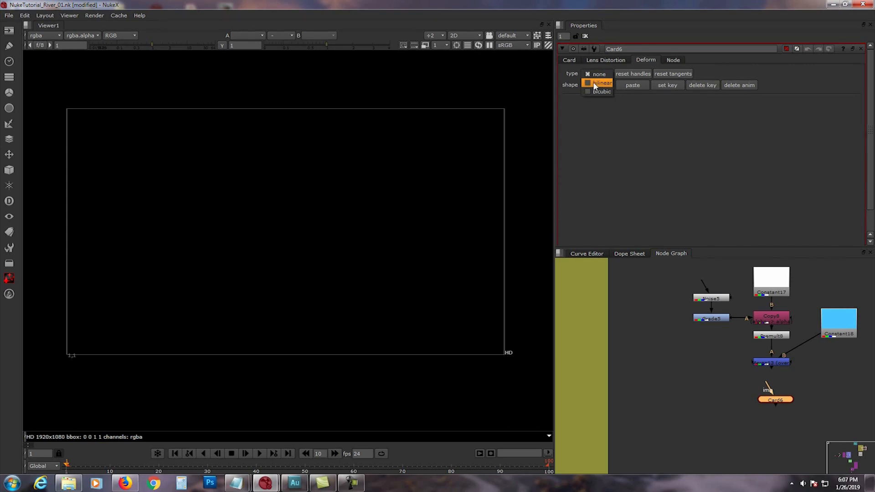
click(599, 85)
click(593, 104)
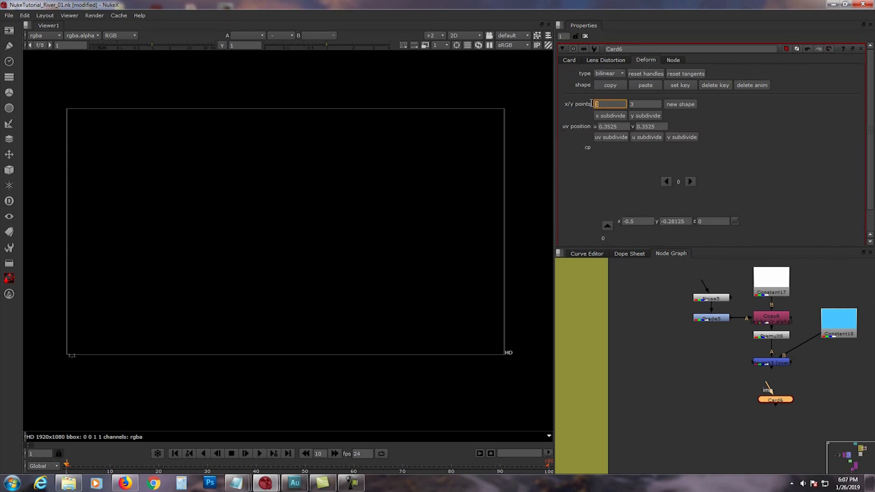
text(10)
click(628, 104)
text(10)
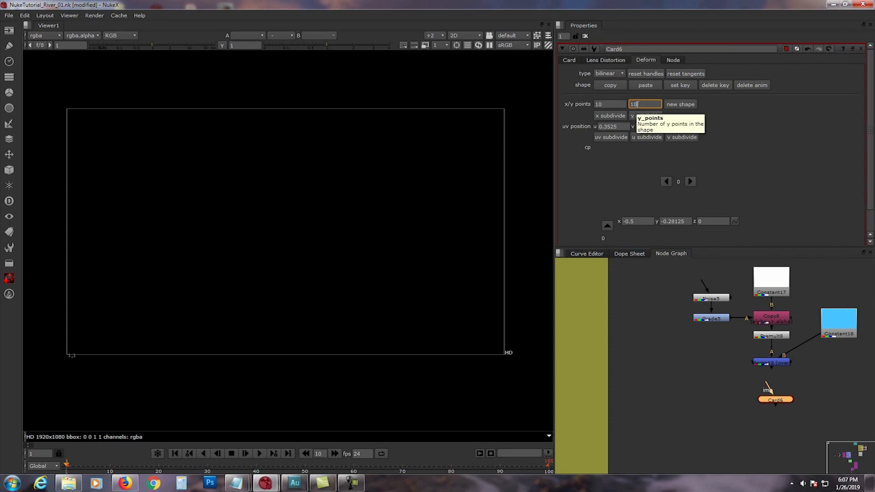
click(678, 103)
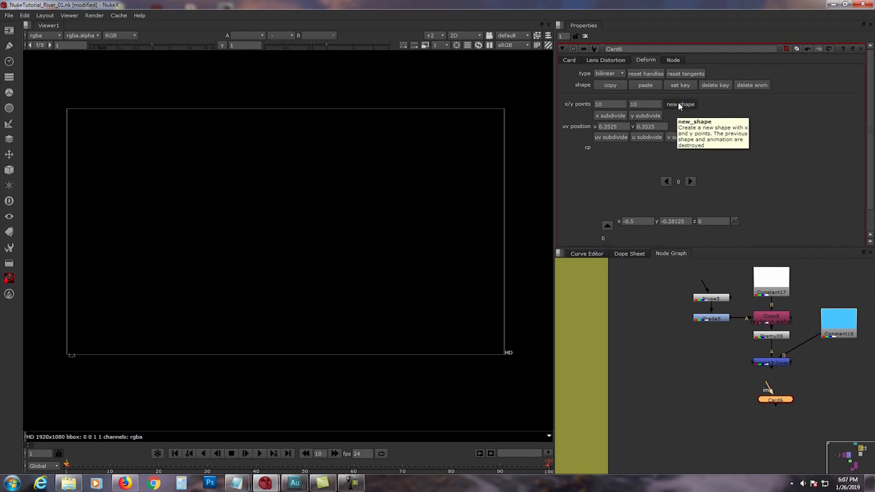
click(659, 118)
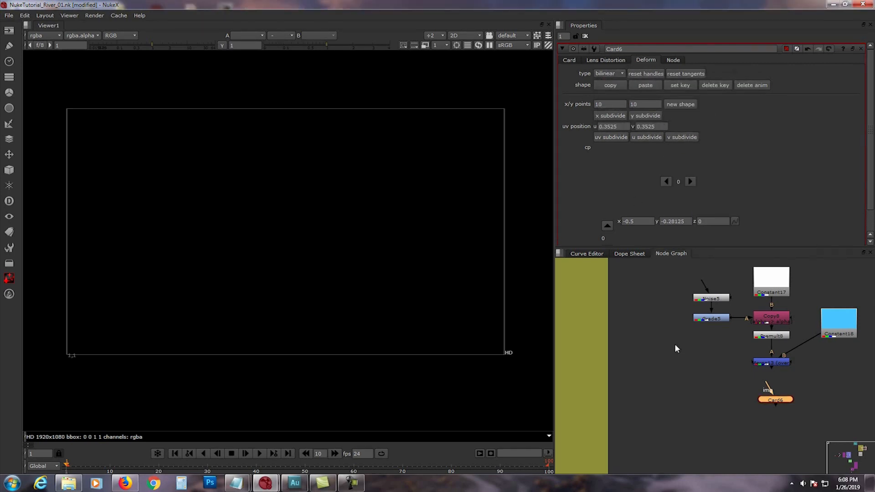
Connect the Card's img input to the Merge and line the Card up beneath it.
middle_drag(719, 374, 711, 377)
drag(774, 403, 763, 371)
drag(769, 401, 768, 396)
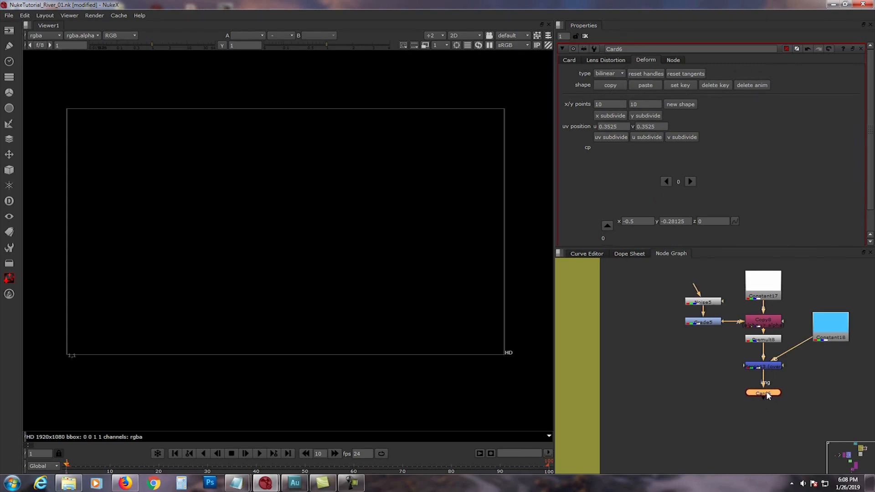
Rotate the card to -90 on X and display it in the 3D view.
click(569, 60)
click(621, 213)
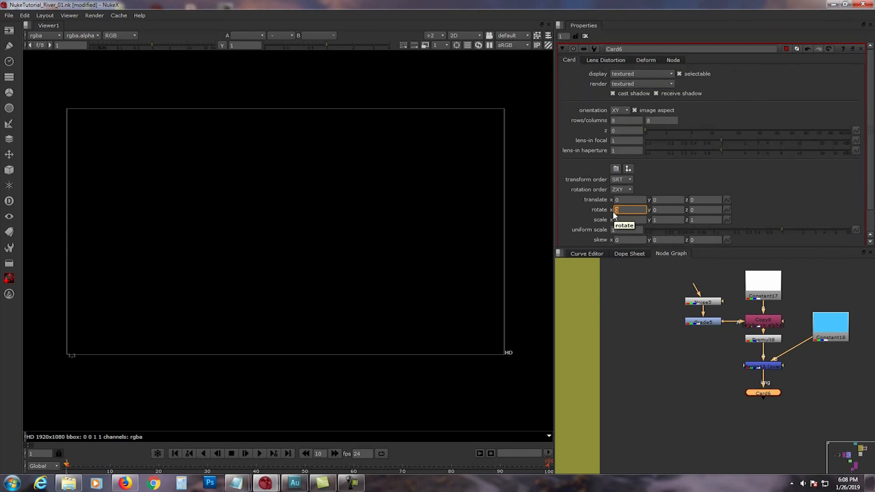
click(653, 325)
middle_drag(718, 383, 721, 377)
click(769, 388)
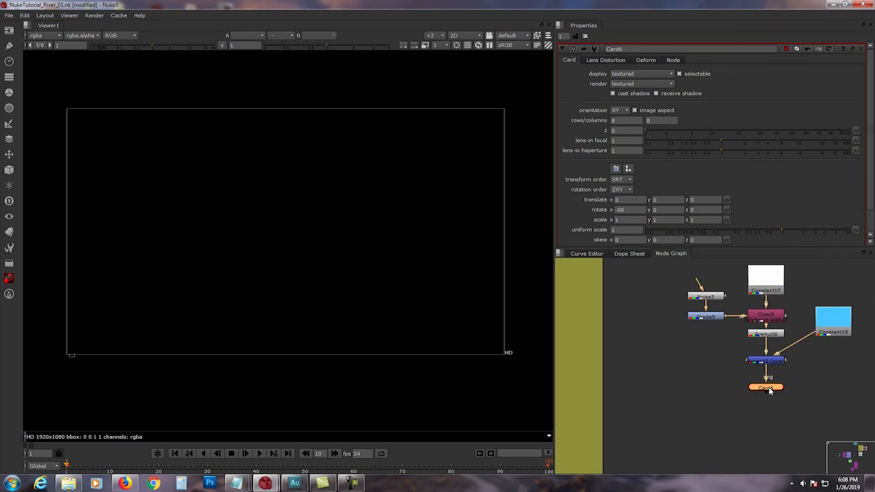
key(1)
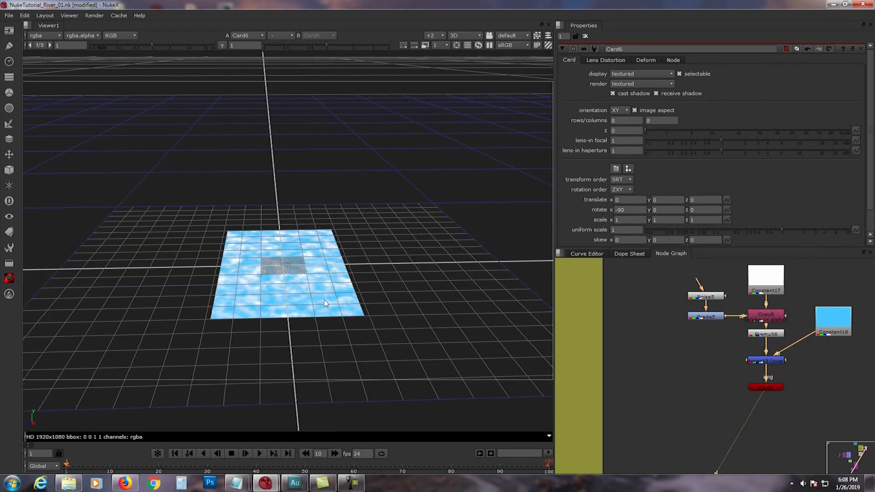
ctrl+drag(296, 294, 318, 284)
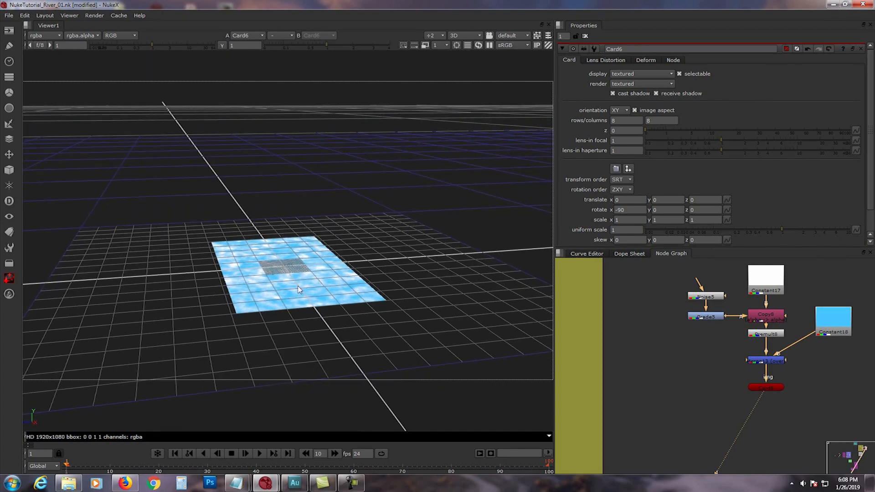
scroll(319, 283, up, 5)
ctrl+drag(340, 275, 520, 317)
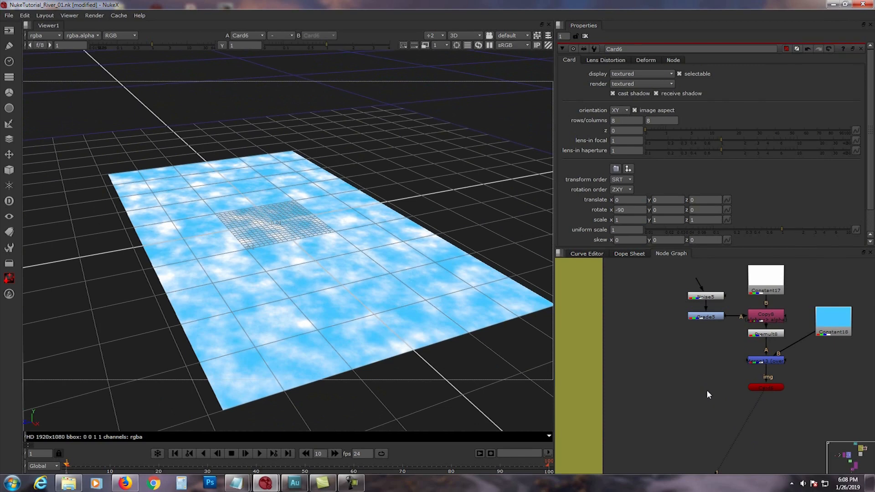
Add a DisplaceGeo node with its displace input from the Grade and its geometry input from the Card.
key(Tab)
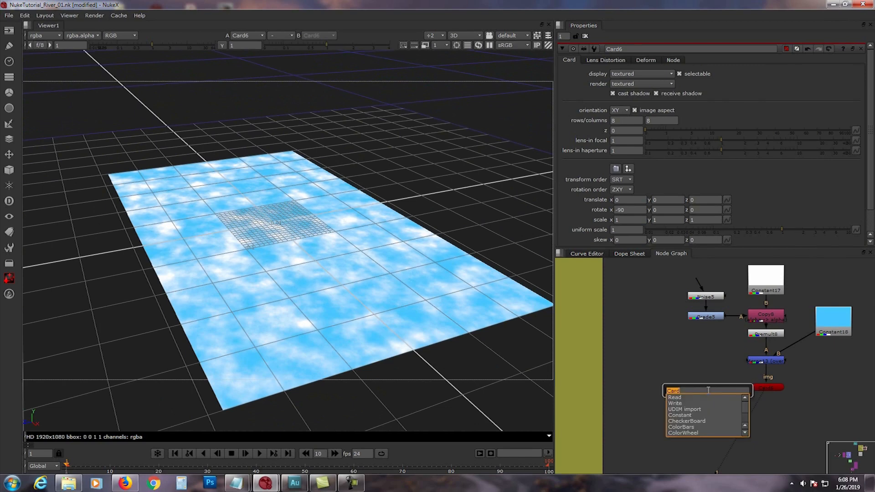
text(displace)
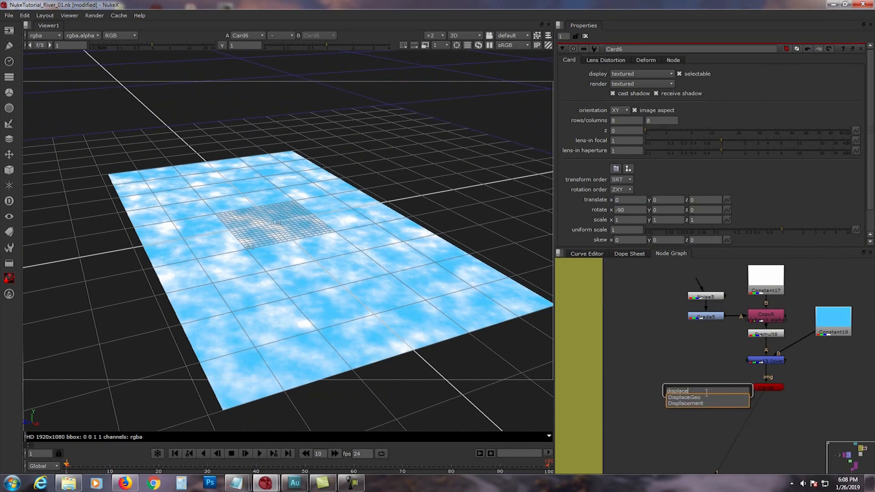
key(Return)
scroll(683, 395, up, 2)
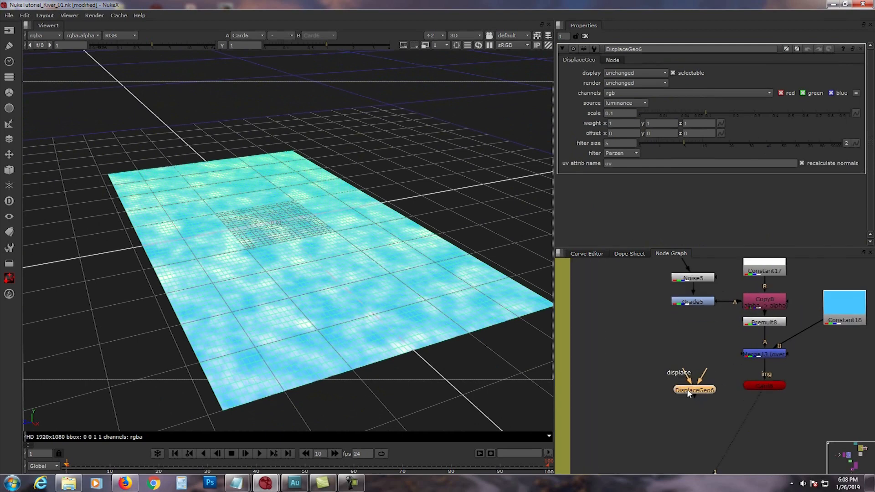
middle_drag(690, 391, 691, 387)
drag(698, 398, 693, 301)
drag(712, 387, 757, 383)
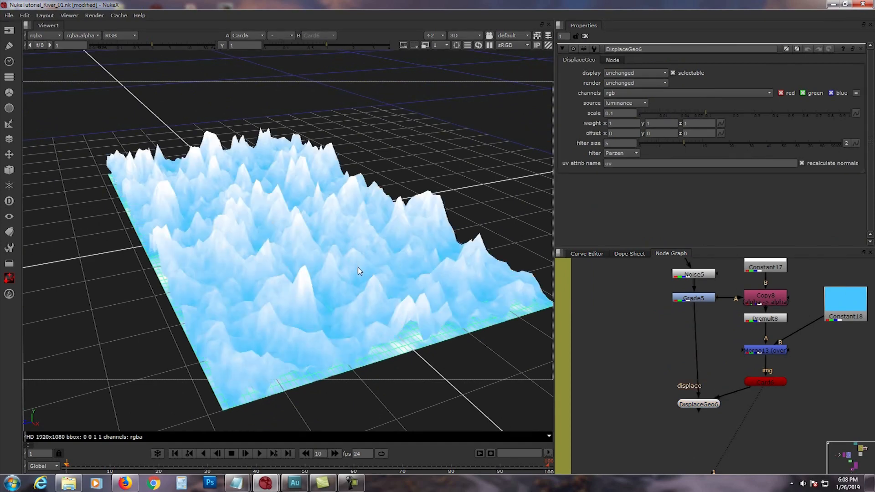
Lower the DisplaceGeo scale to 0.06.
ctrl+drag(336, 270, 321, 210)
scroll(319, 245, up, 3)
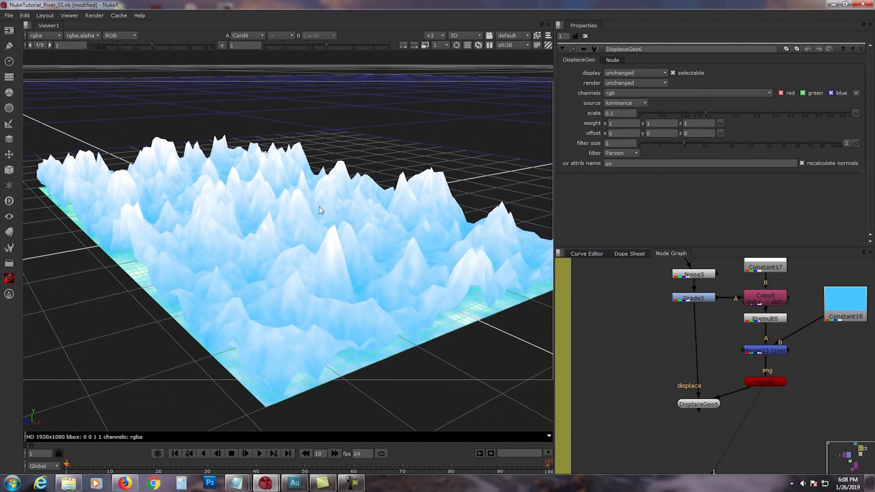
click(710, 406)
drag(704, 114, 693, 116)
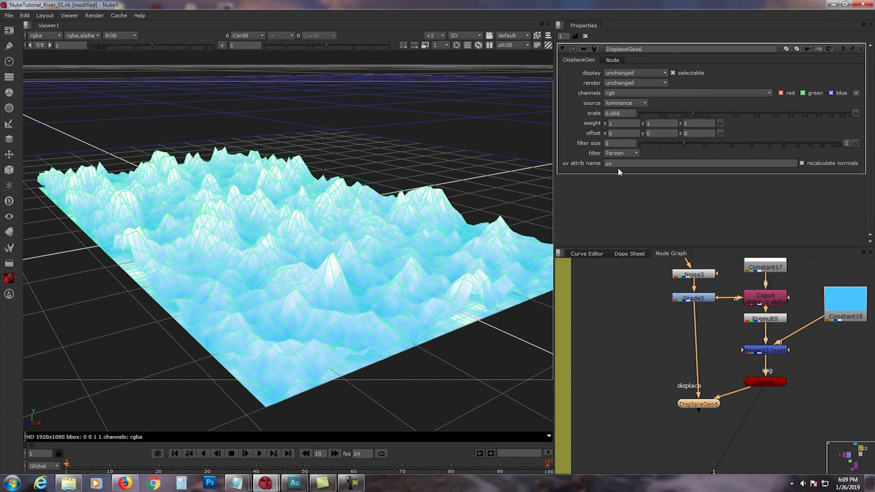
mouse_move(365, 221)
ctrl+mouse_down()
mouse_move(404, 200)
mouse_move(413, 220)
mouse_move(363, 237)
ctrl+mouse_up()
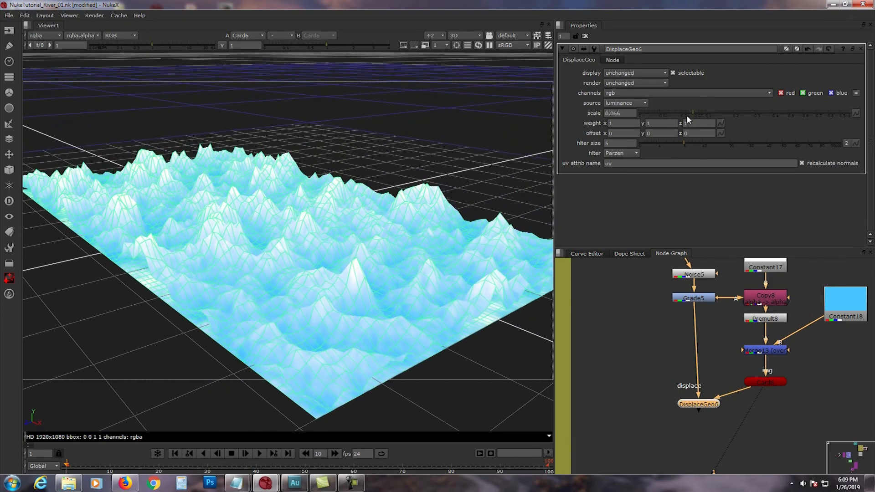
drag(692, 112, 691, 111)
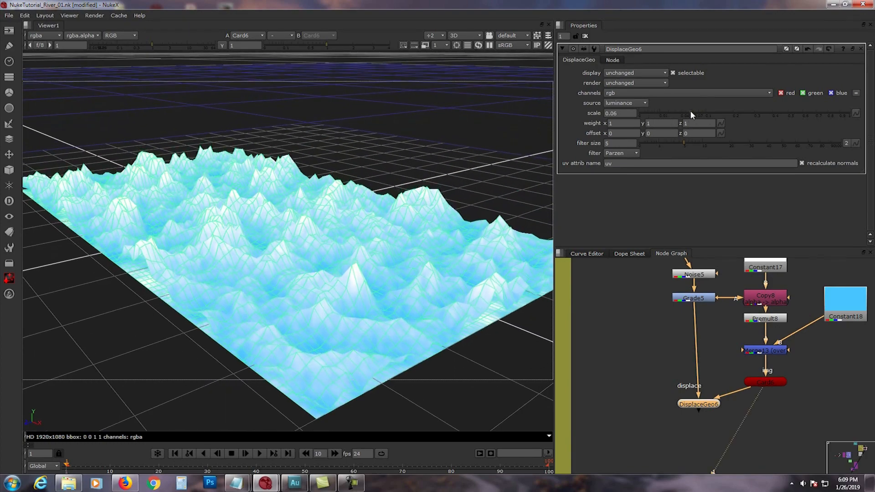
ctrl+drag(404, 268, 453, 285)
Add a Scene node below the DisplaceGeo and connect it to the DisplaceGeo output.
middle_drag(672, 382, 688, 353)
drag(707, 375, 706, 367)
middle_drag(748, 408, 735, 361)
click(746, 372)
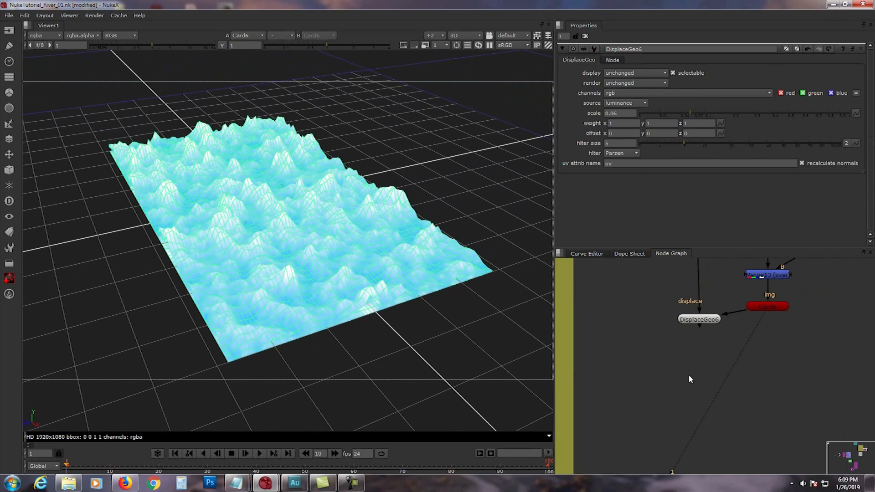
key(Tab)
text(Scene)
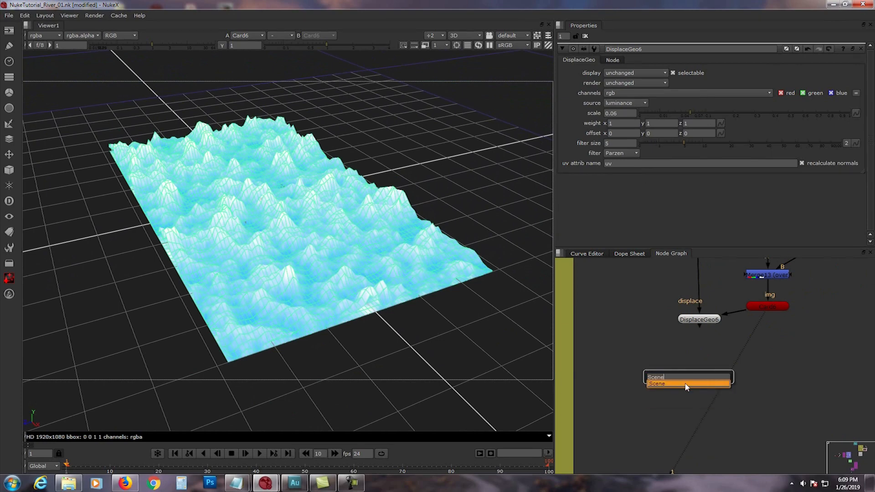
click(687, 385)
drag(760, 320, 750, 333)
drag(686, 349, 700, 321)
click(753, 376)
Select the camera, ScanlineRender and black Constant in the existing waves setup for copying.
scroll(684, 383, down, 3)
middle_drag(679, 384, 780, 326)
scroll(723, 375, down, 4)
middle_drag(617, 408, 751, 366)
scroll(731, 332, down, 3)
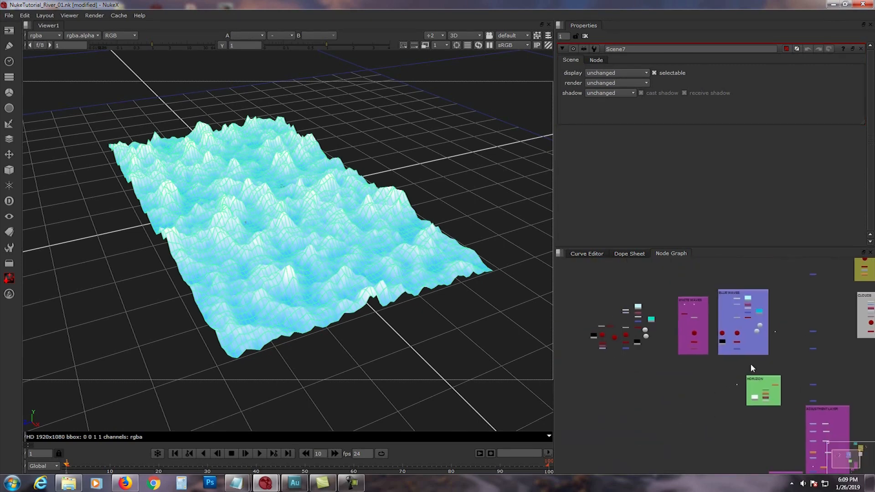
middle_drag(611, 336, 693, 356)
scroll(694, 356, up, 2)
scroll(717, 390, up, 7)
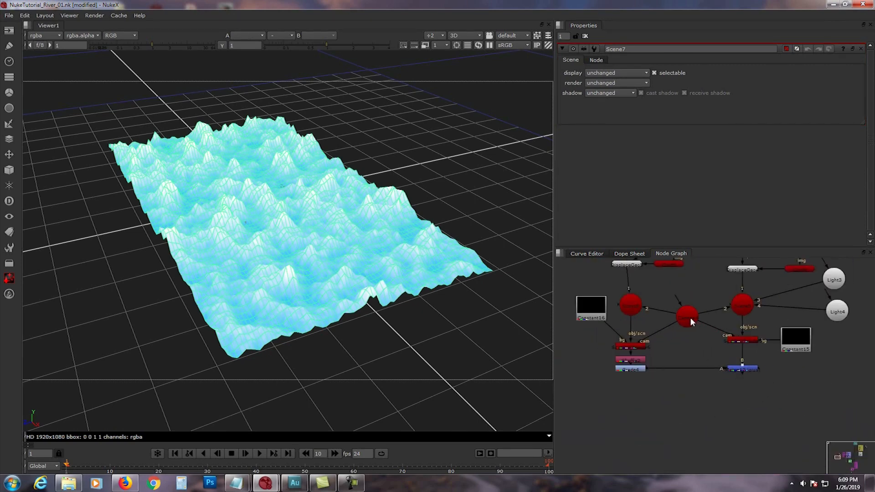
click(690, 317)
shift+drag(820, 322, 719, 357)
Paste the camera, ScanlineRender and black Constant beside the new Scene and connect the render's obj/scn input to that Scene.
scroll(756, 353, down, 4)
middle_drag(847, 331, 719, 371)
scroll(785, 348, down, 2)
scroll(719, 371, down, 1)
middle_drag(848, 324, 768, 364)
middle_drag(866, 336, 756, 363)
scroll(745, 384, up, 6)
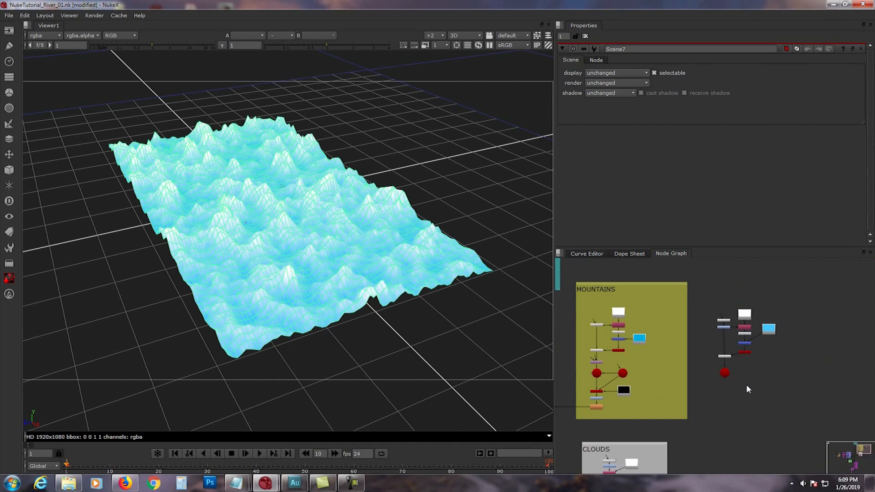
scroll(740, 388, up, 1)
drag(740, 389, 736, 350)
click(757, 406)
drag(802, 380, 686, 394)
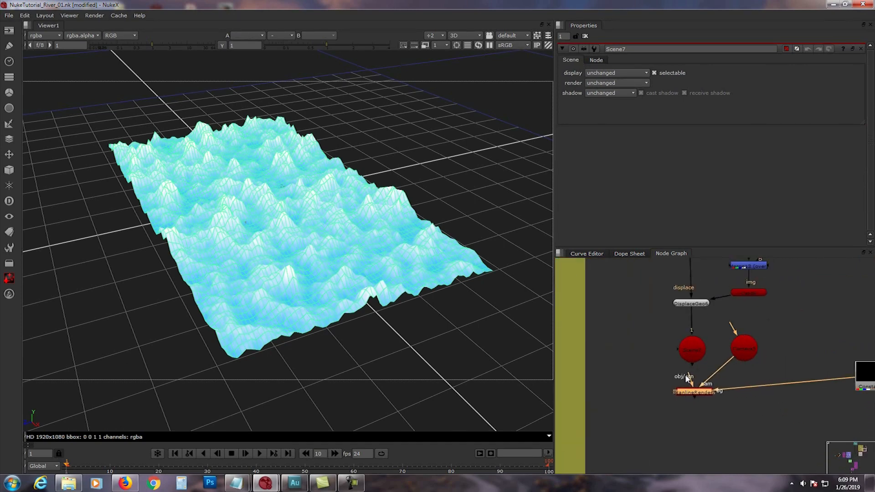
Move the pasted black Constant closer to the ScanlineRender, just below the camera.
drag(861, 379, 745, 388)
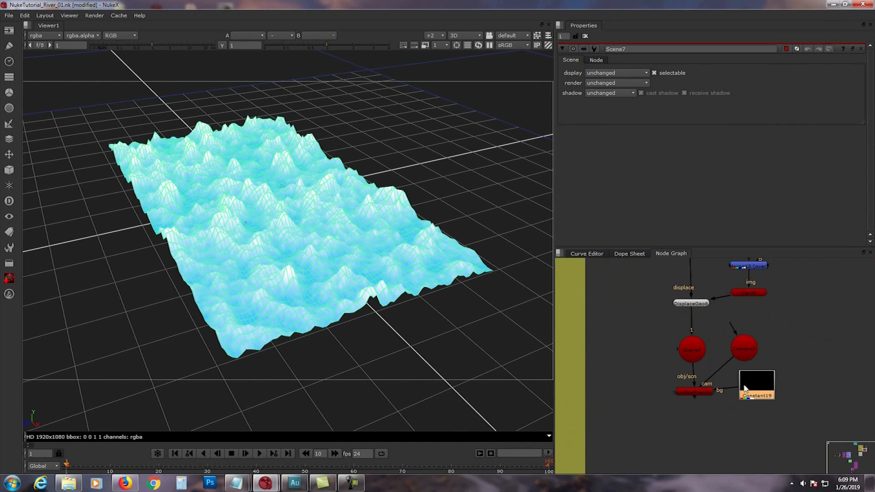
scroll(692, 354, up, 1)
click(693, 355)
click(756, 349)
click(761, 397)
middle_drag(720, 432, 748, 415)
click(747, 413)
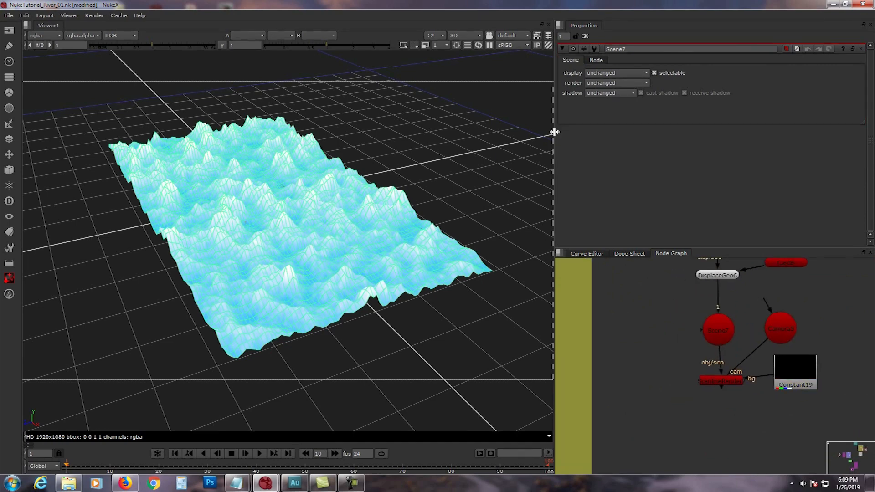
Switch the viewer to 2D and display the ScanlineRender output.
click(464, 37)
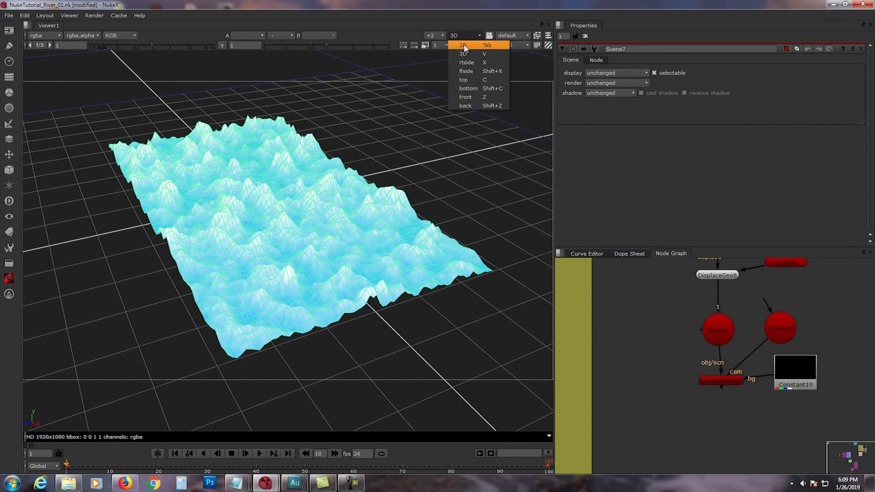
click(465, 47)
click(707, 380)
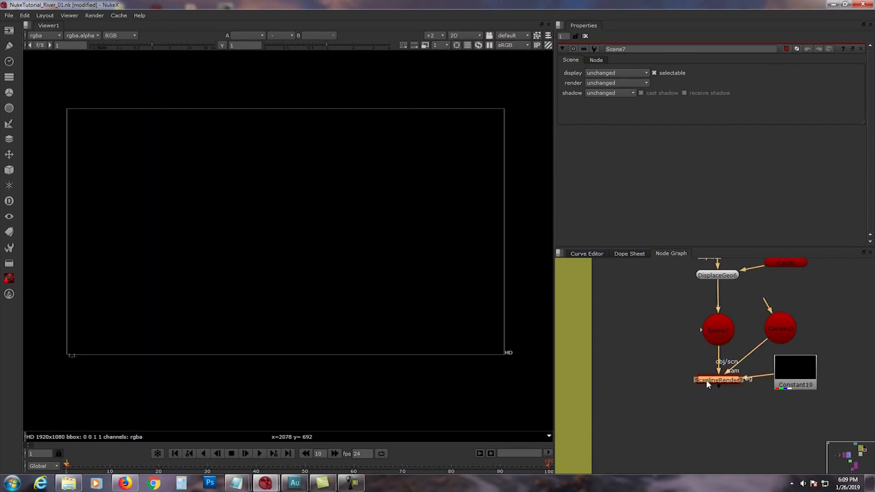
key(1)
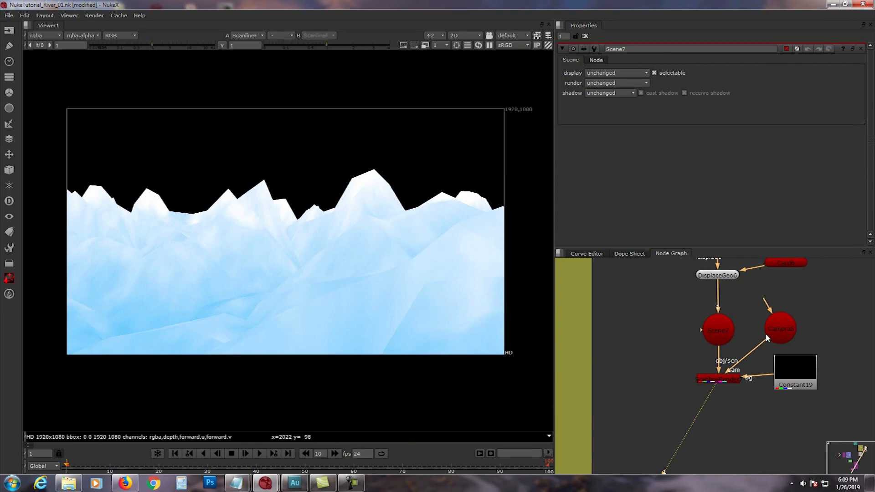
Display the Scene in 3D and open the camera's settings, checking its position over the displaced card from above.
key(1)
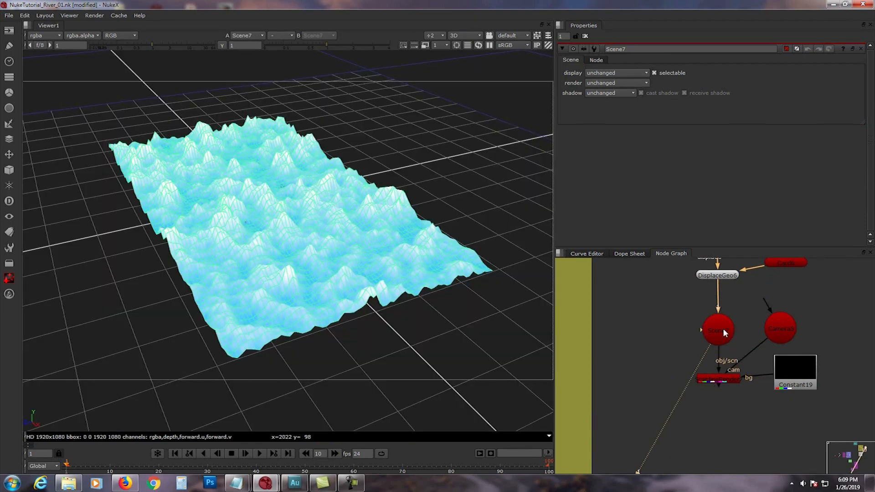
click(787, 337)
alt+middle_drag(428, 329, 378, 299)
ctrl+drag(379, 299, 368, 402)
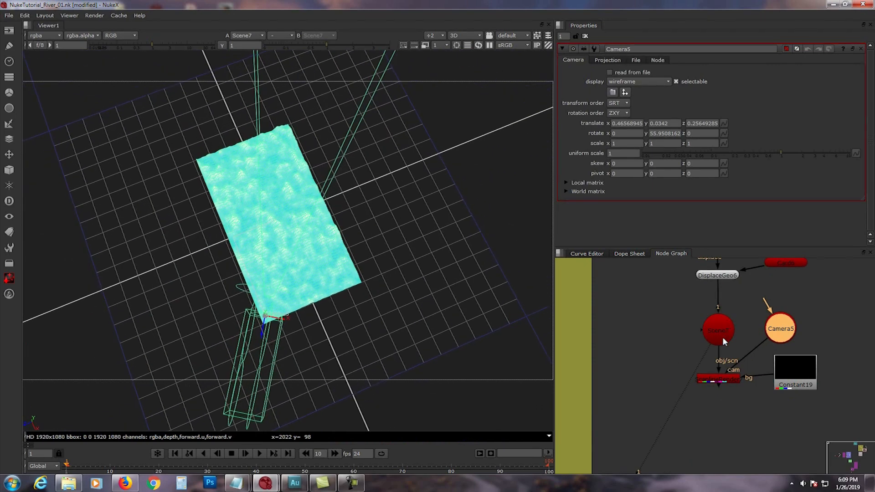
Add a TransformGeo node and insert it between the DisplaceGeo and the Scene.
middle_drag(723, 338, 718, 377)
drag(716, 363, 712, 350)
ctrl+drag(264, 276, 325, 194)
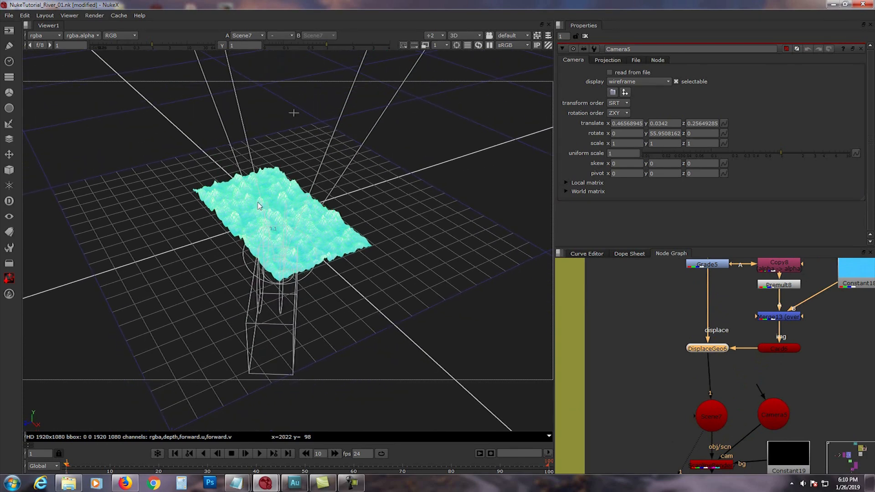
double_click(775, 349)
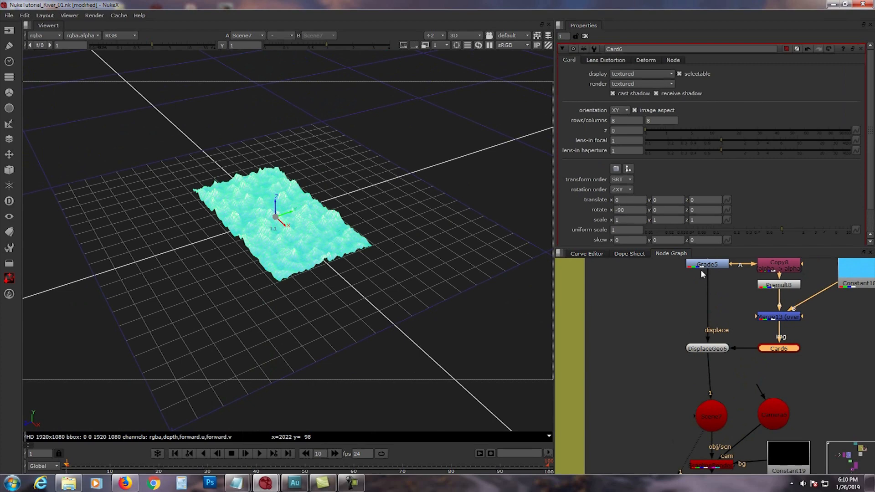
middle_drag(679, 373, 656, 343)
click(656, 343)
key(Tab)
text(tran)
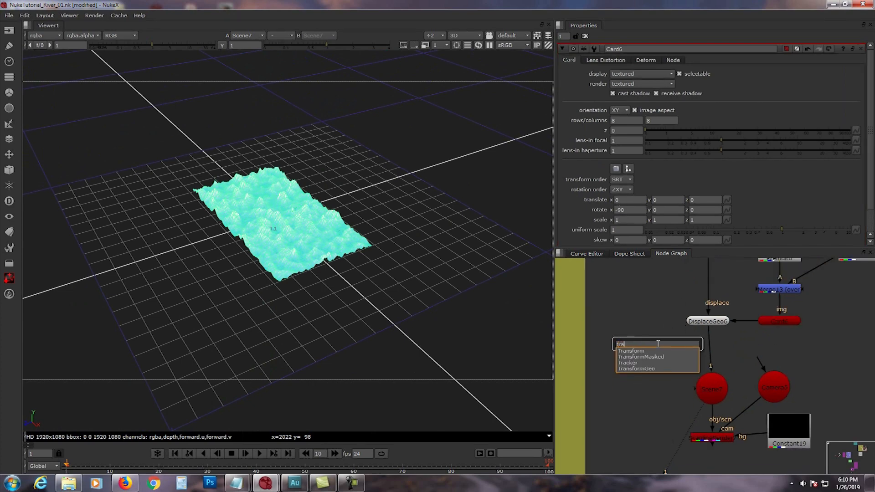
click(653, 363)
drag(673, 347, 715, 350)
Move the displaced card away from the camera with the TransformGeo, to about X -0.668 and Z -0.438.
ctrl+drag(321, 202, 287, 89)
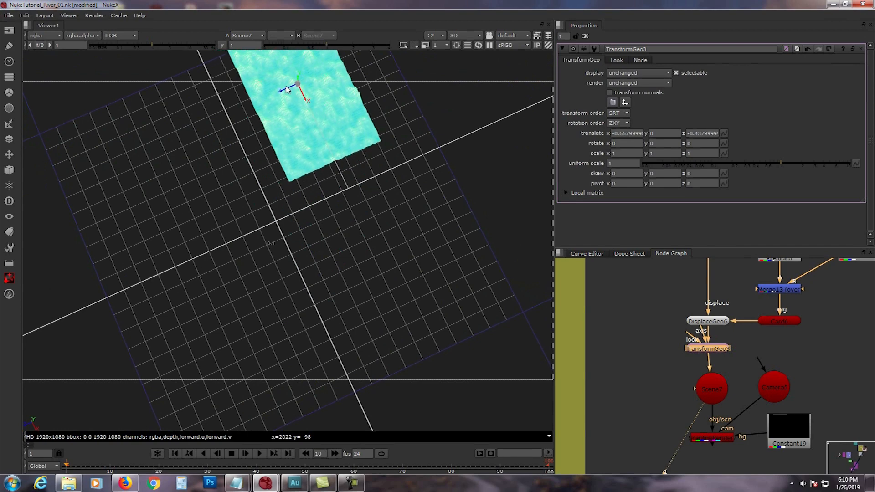
double_click(778, 320)
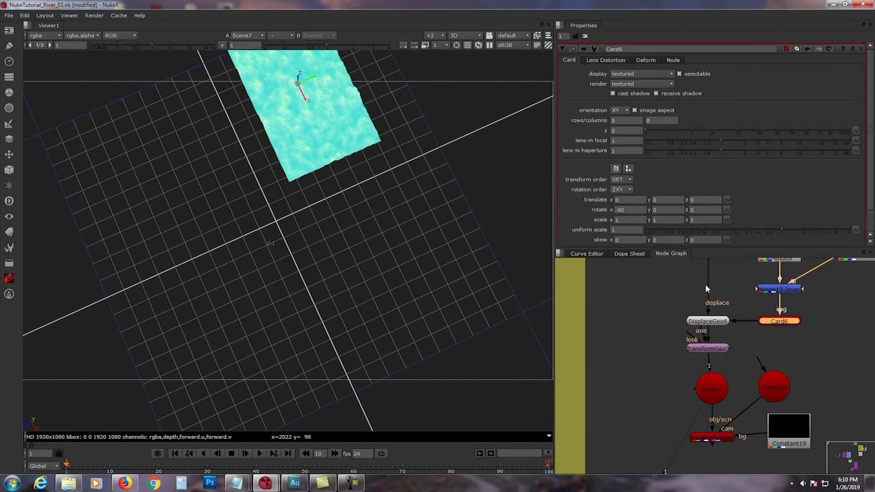
double_click(714, 348)
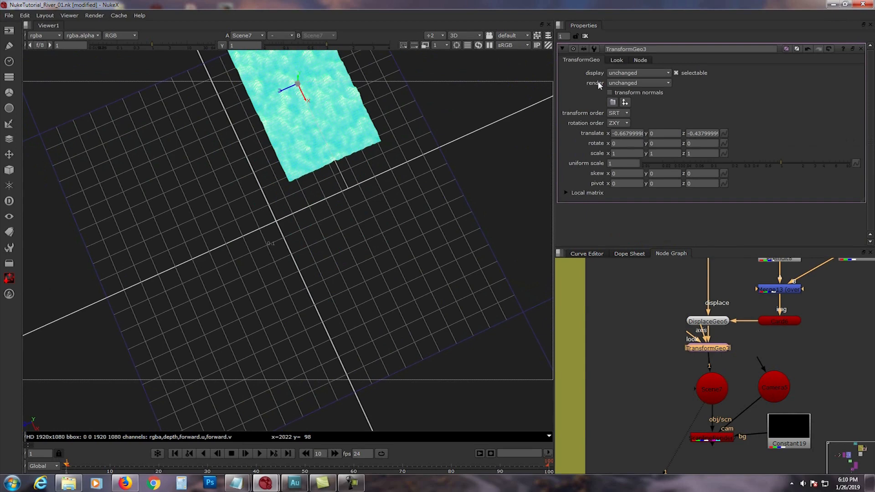
Allow two node property panels at once and open the camera's settings together with the TransformGeo's.
click(565, 36)
double_click(767, 379)
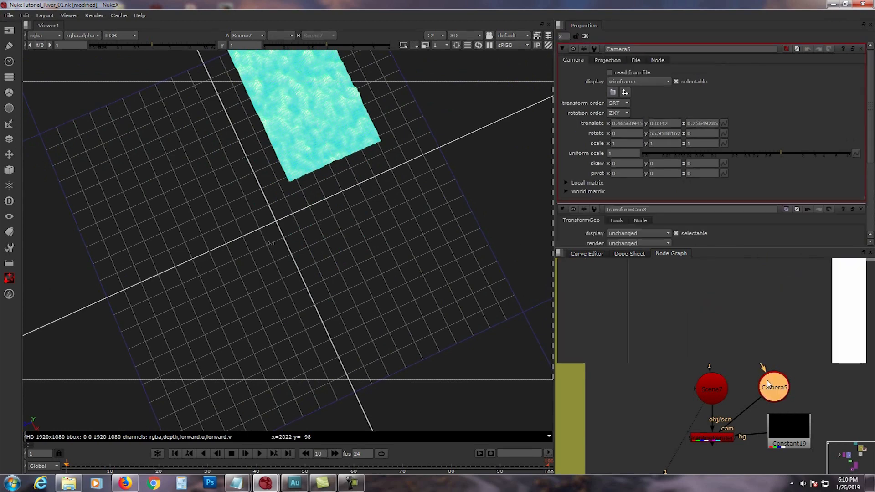
middle_drag(696, 310, 693, 340)
scroll(693, 348, down, 1)
scroll(705, 366, up, 1)
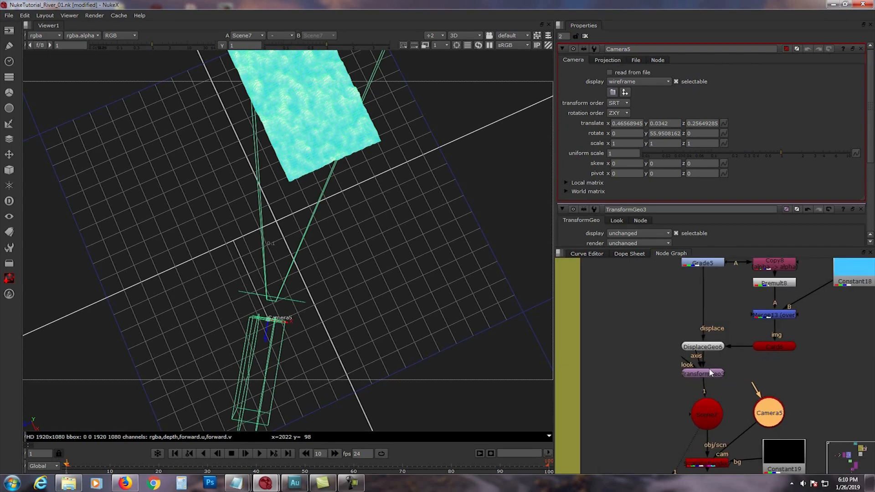
double_click(709, 371)
Move the card to about X -0.698, Z -0.472 and rotate it about 59 degrees around Y to face the camera.
scroll(393, 210, down, 2)
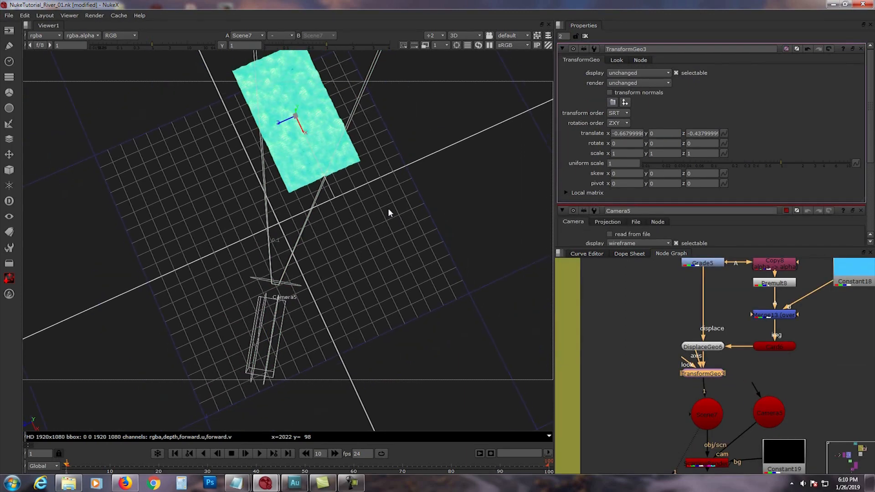
drag(303, 129, 313, 114)
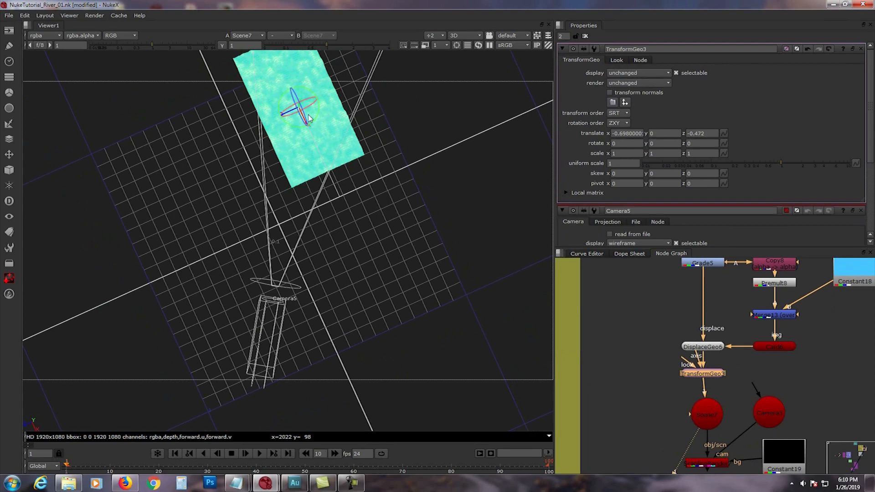
drag(317, 120, 325, 96)
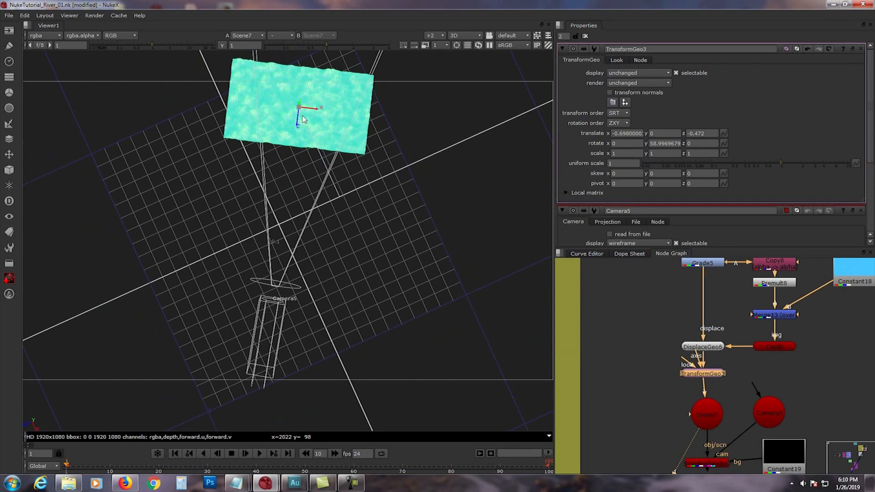
Switch the viewer back to 2D and display the ScanlineRender's output of the repositioned mountains.
click(465, 36)
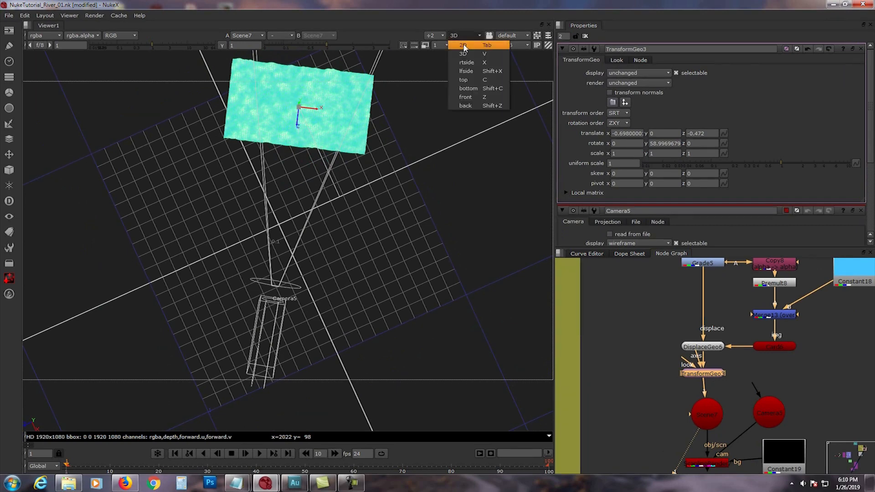
click(464, 46)
middle_drag(716, 409, 718, 330)
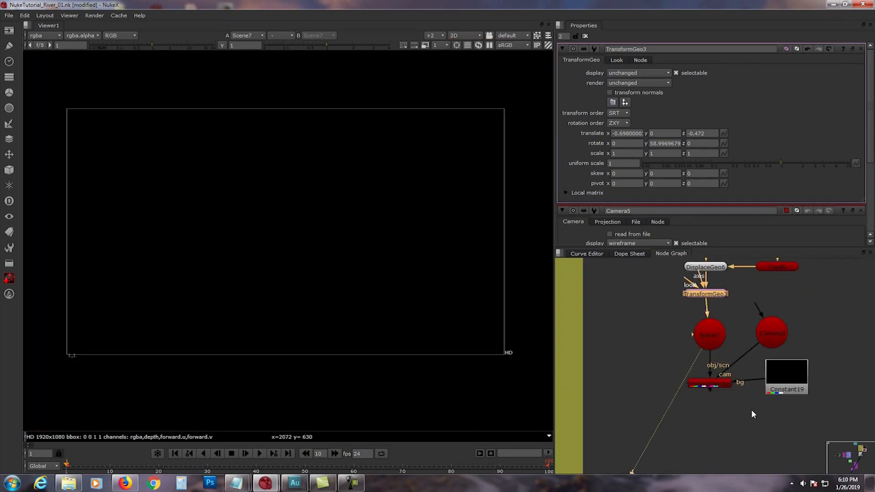
click(714, 385)
key(1)
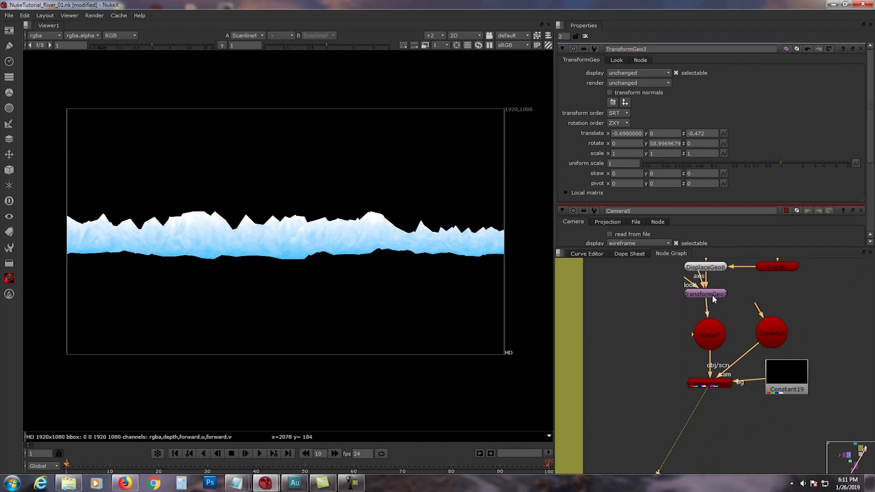
Move the whole new mountain node tree from beside the MOUNTAINS backdrop to below the existing water node tree.
middle_drag(695, 394, 751, 400)
scroll(752, 401, down, 5)
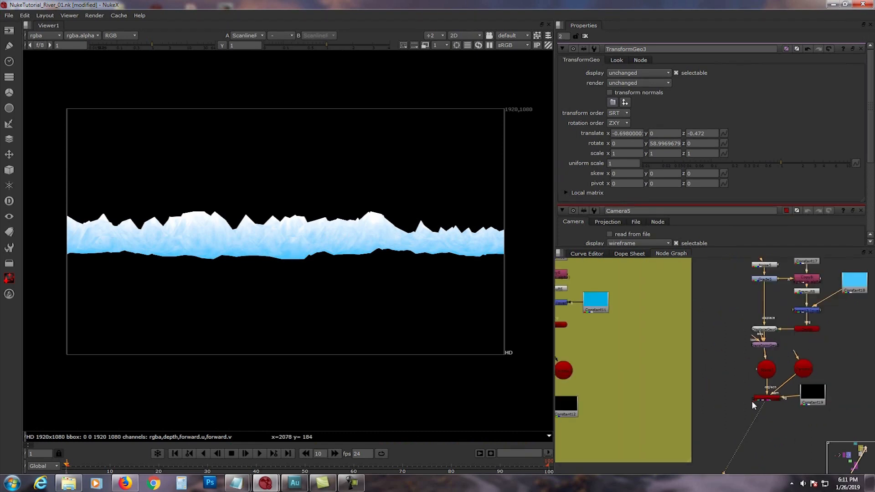
scroll(758, 402, down, 4)
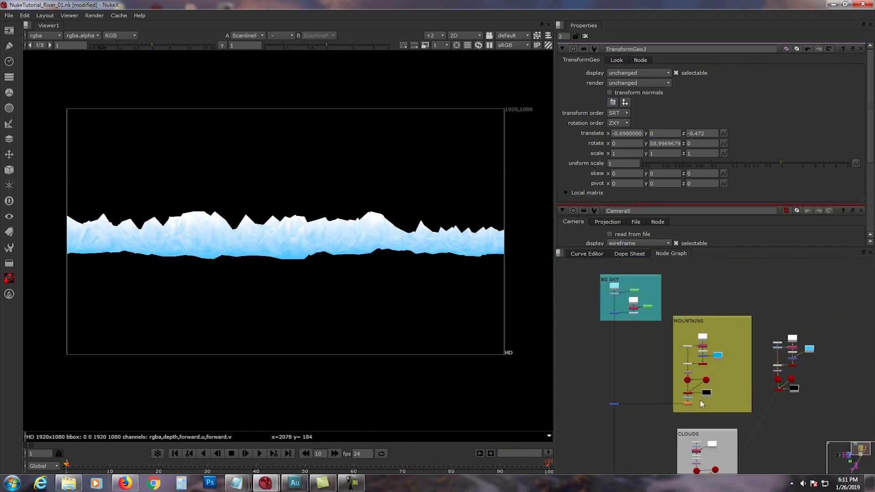
scroll(711, 387, down, 4)
drag(820, 291, 770, 350)
middle_drag(771, 351, 695, 389)
scroll(698, 392, up, 2)
scroll(669, 362, up, 1)
drag(593, 290, 717, 391)
drag(713, 329, 664, 309)
drag(691, 386, 761, 454)
drag(725, 411, 681, 379)
scroll(629, 359, up, 2)
scroll(650, 371, up, 3)
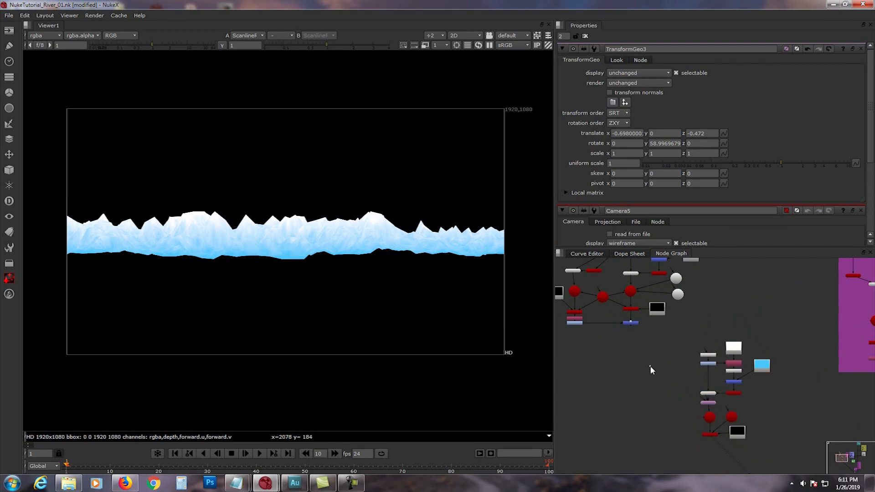
Display the output of the merge at the end of the water node tree.
click(632, 319)
key(1)
click(610, 322)
middle_drag(634, 356, 639, 389)
middle_drag(705, 431, 699, 366)
scroll(697, 360, up, 2)
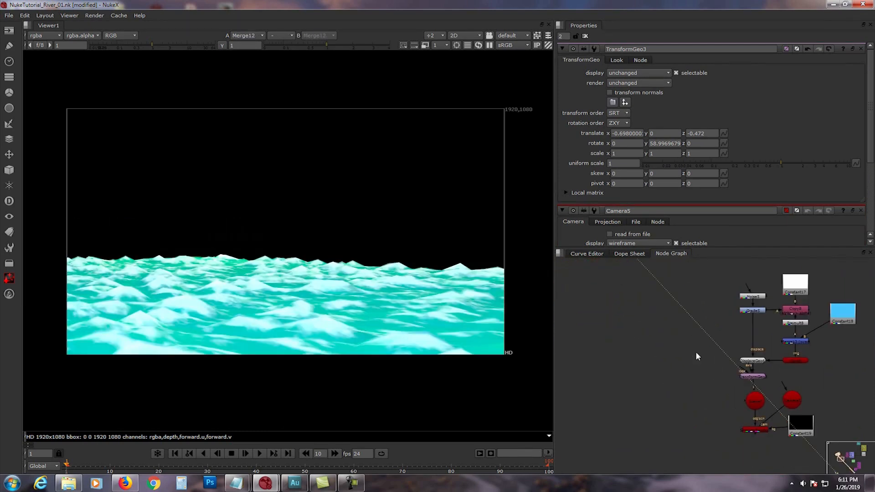
Merge the mountain ScanlineRender over the water merge's output with a new Merge node and display the composite.
key(m)
drag(622, 428, 747, 431)
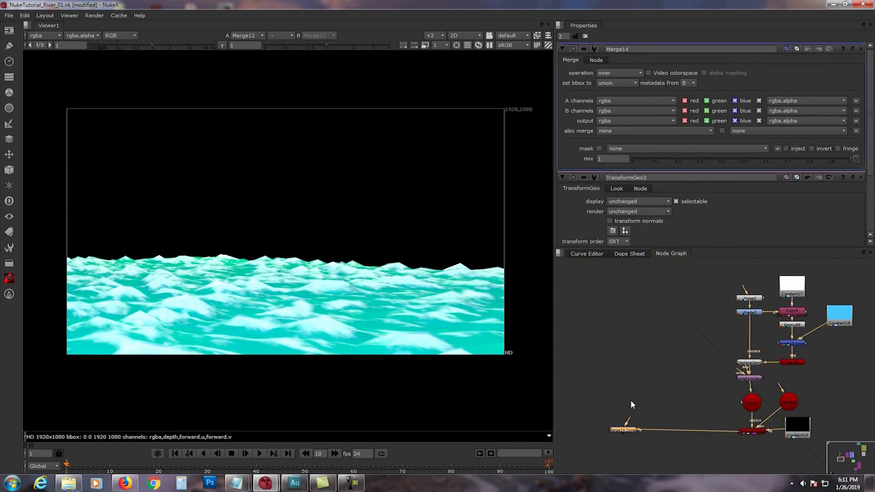
middle_drag(631, 405, 633, 433)
drag(707, 445, 687, 418)
drag(621, 445, 625, 444)
middle_drag(631, 429, 633, 447)
drag(622, 452, 619, 276)
middle_drag(627, 429, 624, 381)
mouse_move(629, 406)
mouse_down()
mouse_move(742, 413)
mouse_move(733, 421)
mouse_move(623, 416)
mouse_up()
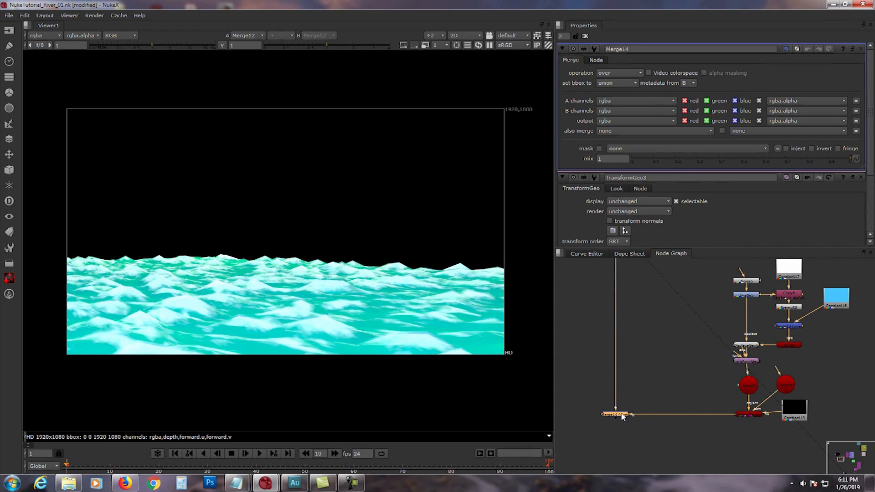
key(1)
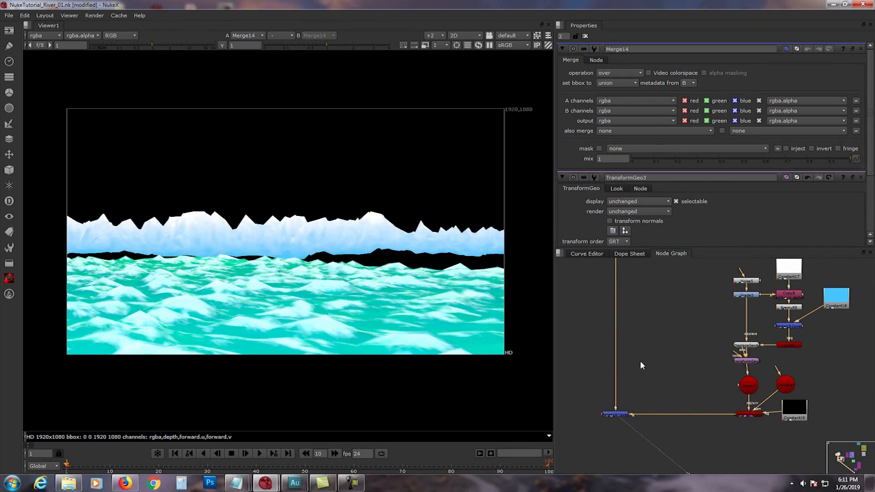
Open the settings of the TransformGeo that positions the mountain card.
scroll(689, 358, down, 2)
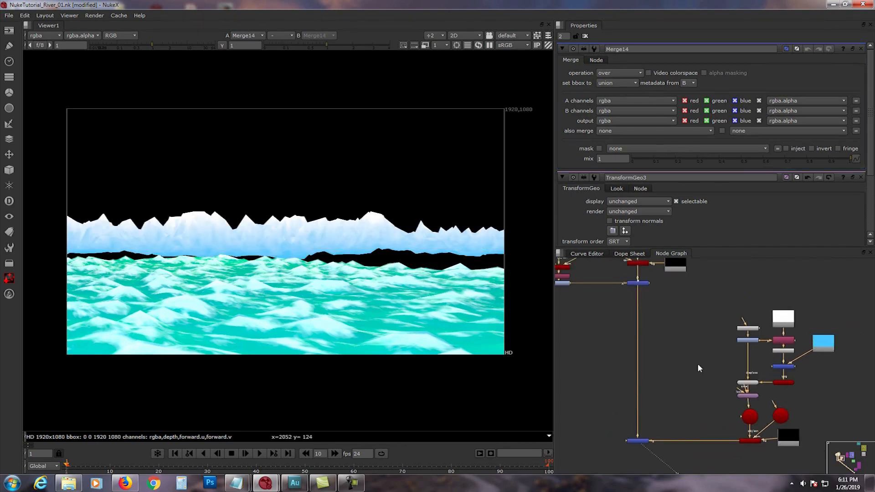
middle_drag(691, 374, 690, 362)
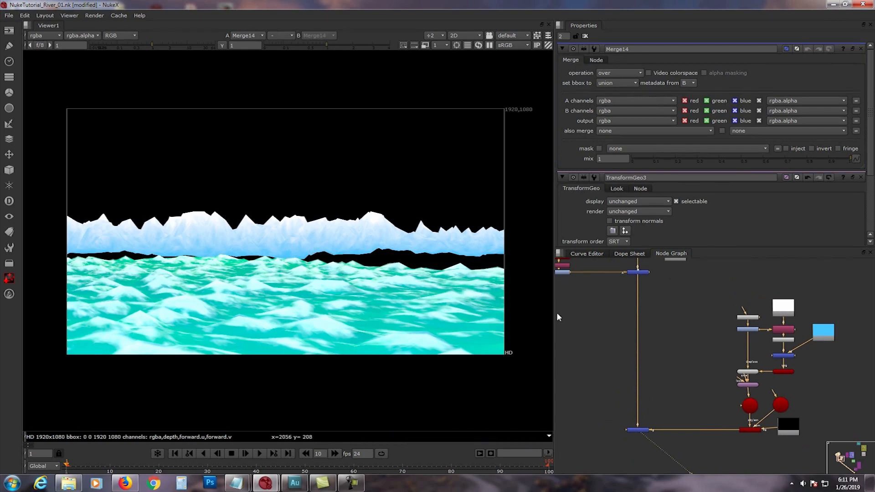
middle_drag(669, 348, 669, 365)
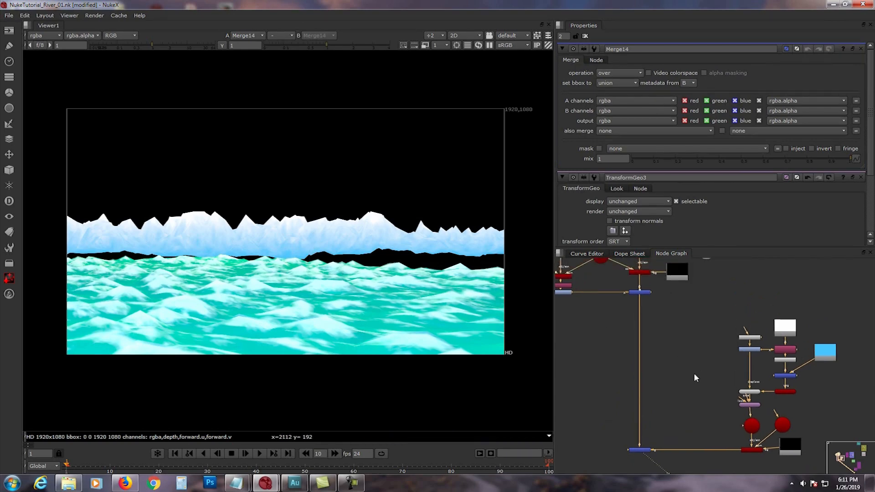
middle_drag(695, 373, 696, 348)
scroll(705, 357, up, 2)
middle_drag(732, 389, 699, 393)
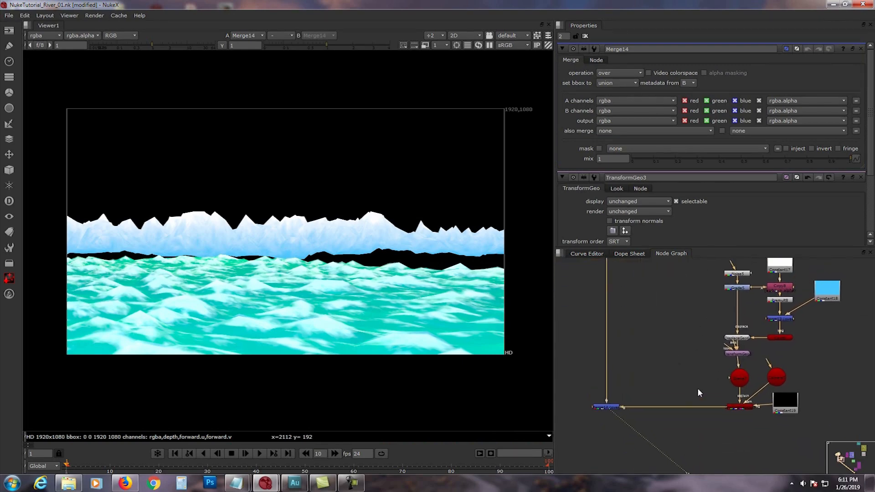
double_click(739, 354)
Try a Y translation of -5 on the mountain card's TransformGeo and reset the value to 0.
click(657, 134)
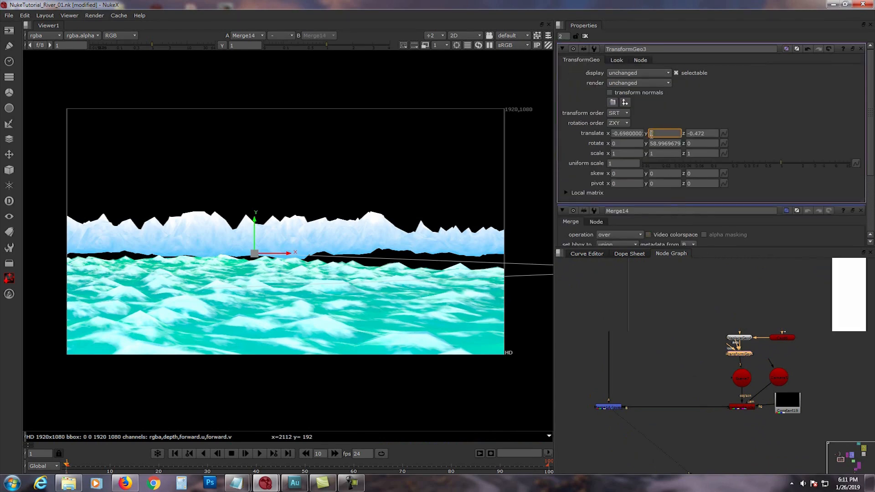
text(-5)
key(Return)
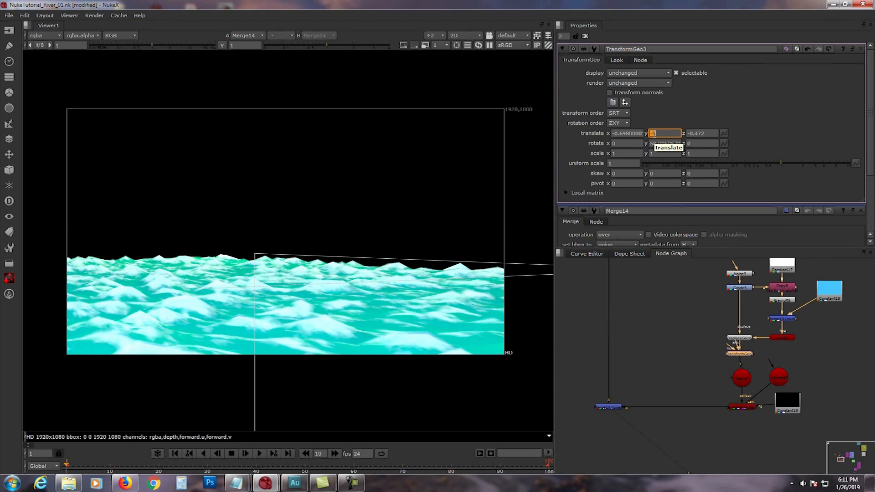
text(1.)
key(Return)
text(0)
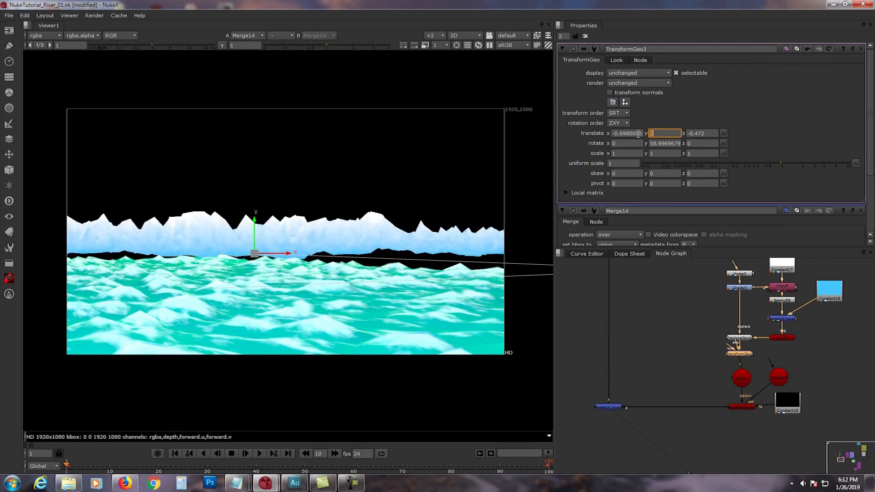
Lower the mountain card in the composite to a Y translation of about -0.0245.
drag(255, 222, 255, 239)
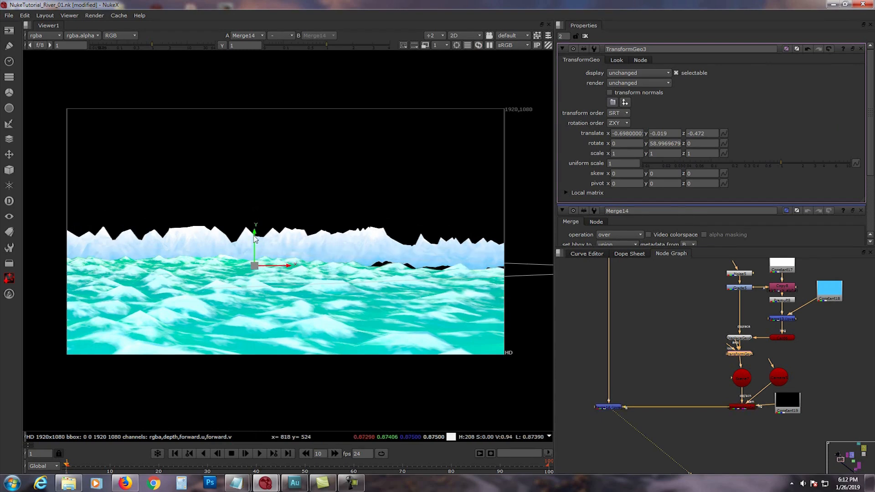
drag(255, 239, 256, 242)
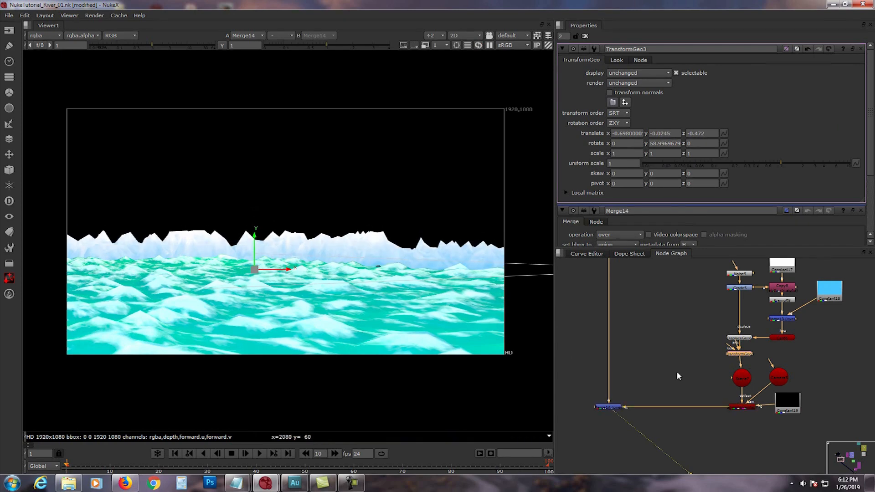
Open the mountain DisplaceGeo's settings and review the options for its displacement source.
middle_drag(676, 371, 716, 388)
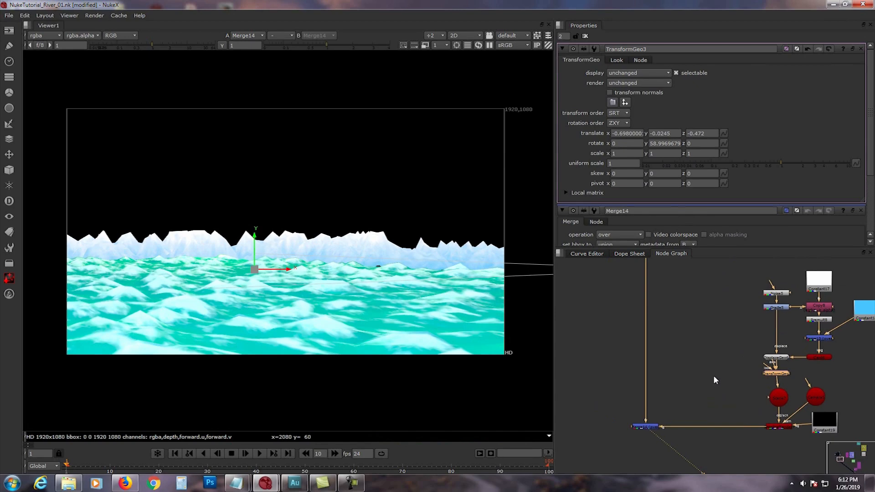
mouse_move(714, 376)
middle_down()
mouse_move(708, 362)
mouse_move(682, 363)
mouse_move(686, 382)
mouse_move(717, 385)
middle_up()
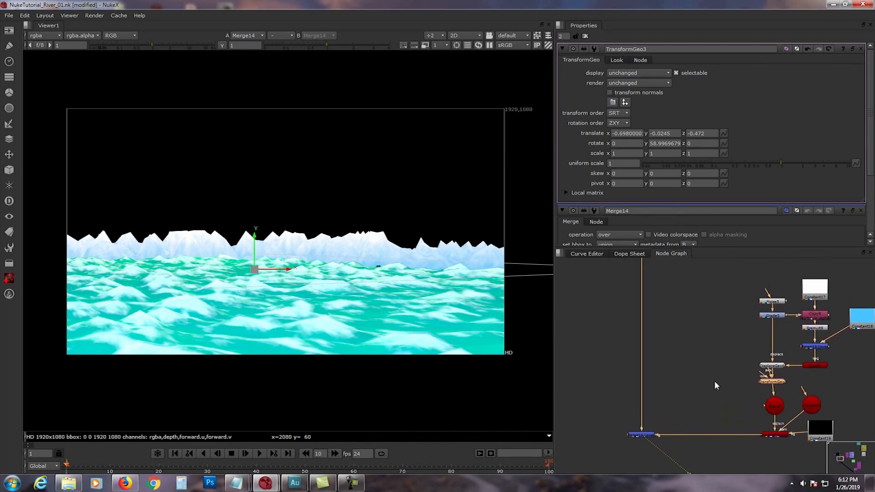
double_click(778, 365)
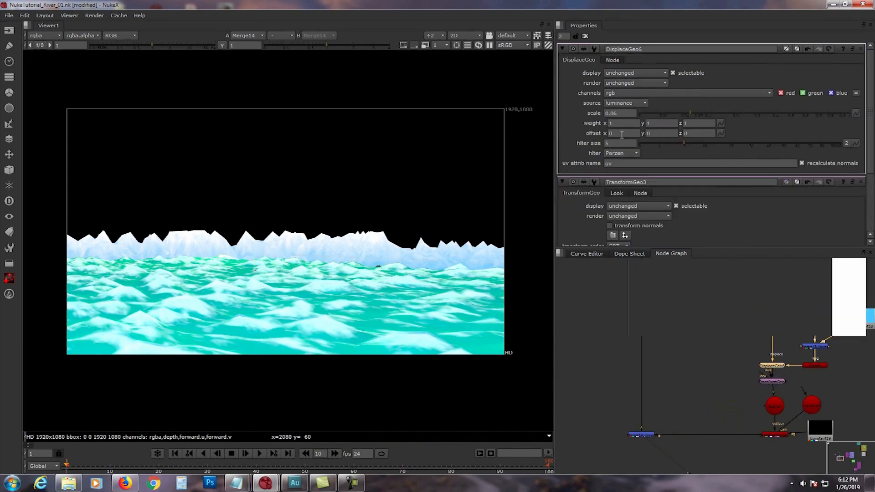
click(645, 104)
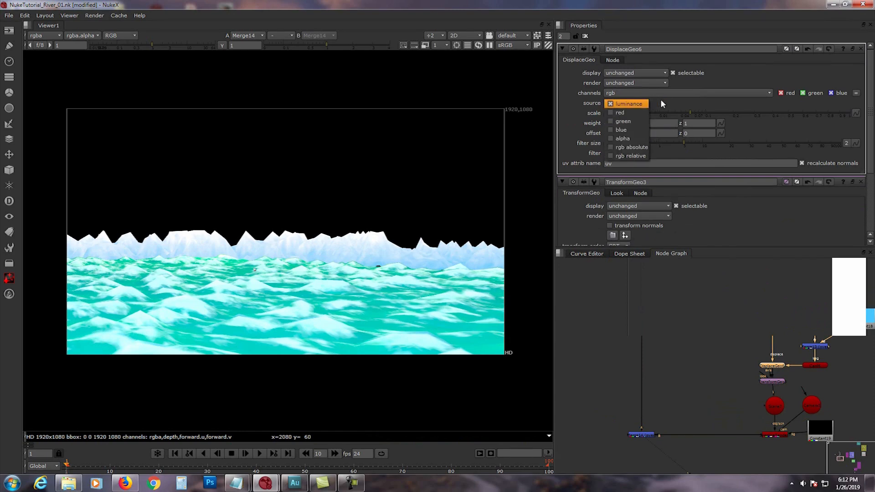
click(667, 105)
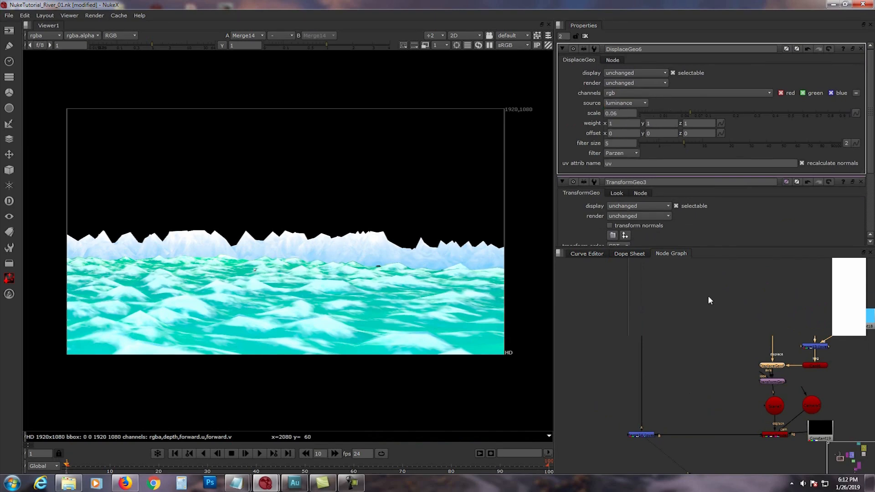
Add a Backdrop behind all the nodes of the mountain setup, from the card down to its render node.
mouse_move(694, 394)
middle_down()
mouse_move(677, 351)
mouse_move(686, 384)
middle_up()
scroll(678, 351, up, 1)
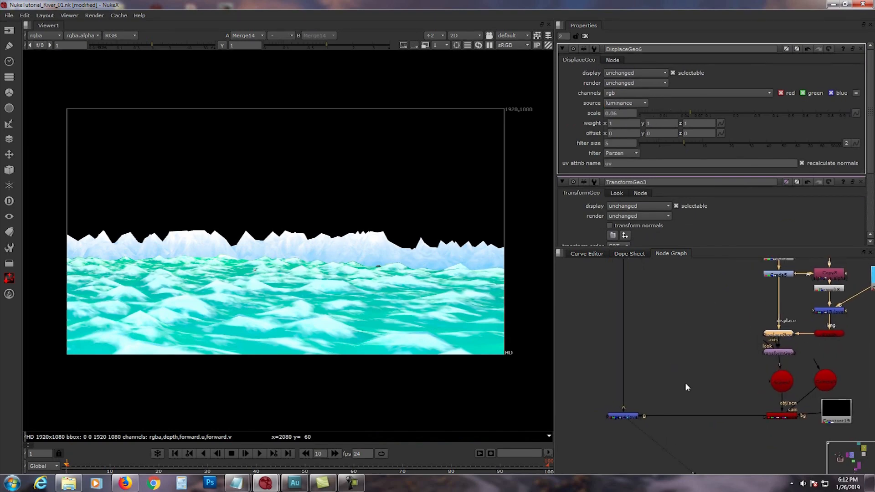
middle_drag(628, 427, 632, 442)
scroll(632, 441, down, 3)
middle_drag(684, 410, 716, 414)
middle_drag(682, 356, 627, 321)
drag(805, 300, 657, 444)
key(Tab)
text(backdrop)
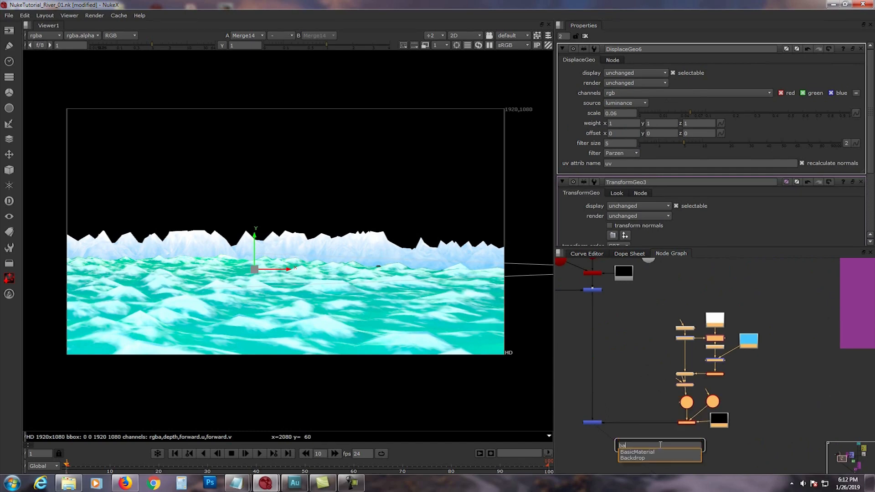
key(Return)
middle_drag(723, 429, 722, 425)
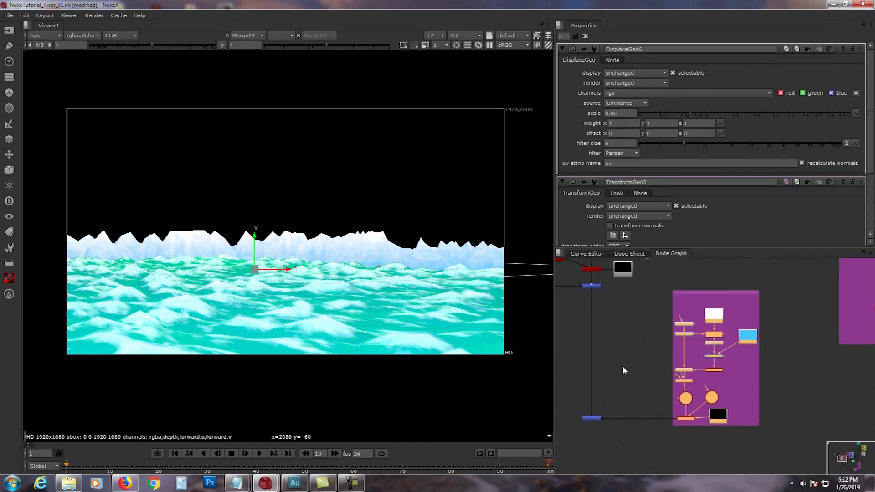
Enlarge the mountain backdrop to leave a margin around its nodes and label it MOUNTAINS.
scroll(766, 432, up, 2)
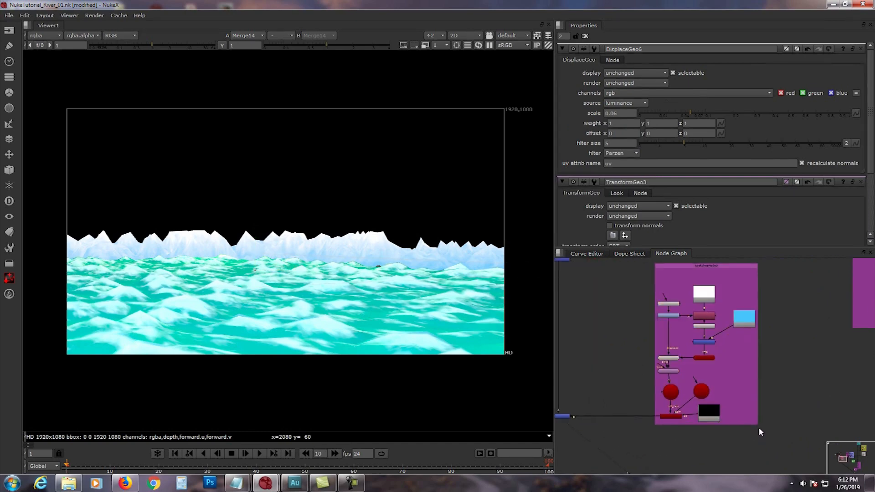
drag(767, 432, 789, 445)
middle_drag(749, 319, 752, 338)
ctrl+drag(736, 285, 723, 276)
double_click(725, 278)
click(640, 79)
text(MOUNTAINS)
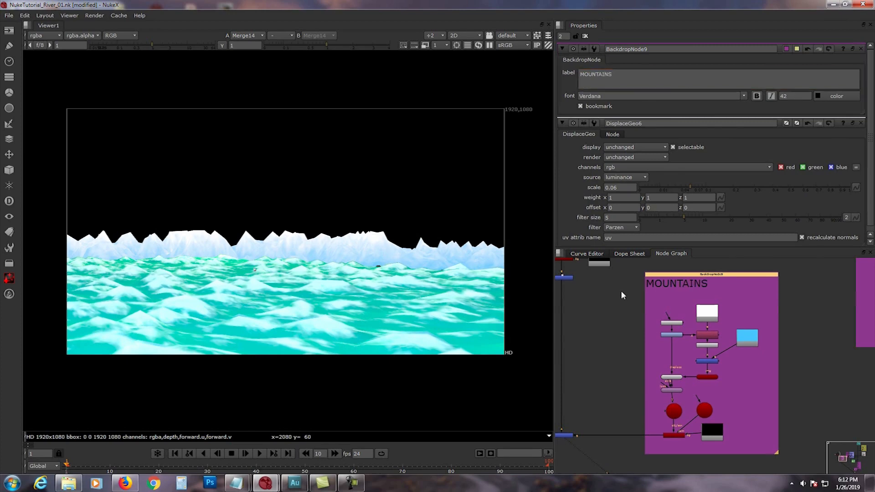
click(619, 316)
Move the water node tree up, away from the mountain setup, and add a Backdrop behind it.
middle_drag(626, 328, 716, 415)
scroll(647, 330, down, 2)
drag(572, 288, 775, 437)
drag(715, 395, 719, 359)
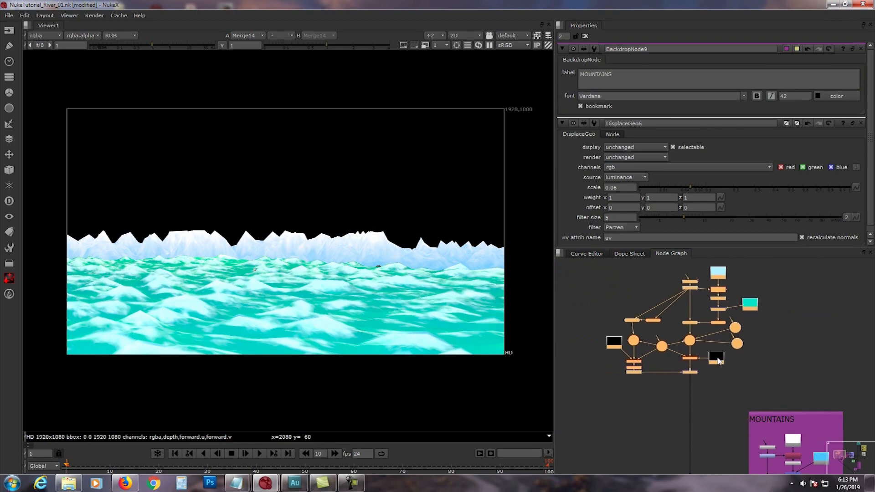
key(Tab)
text(ba)
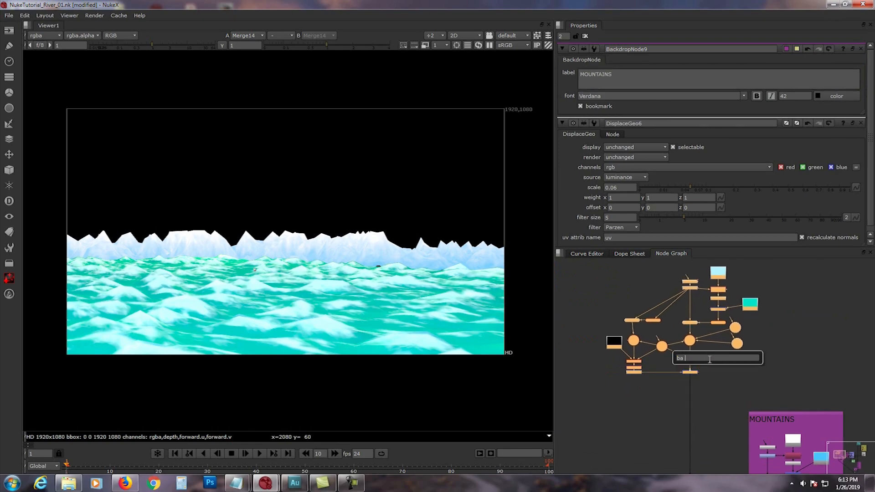
text(ck)
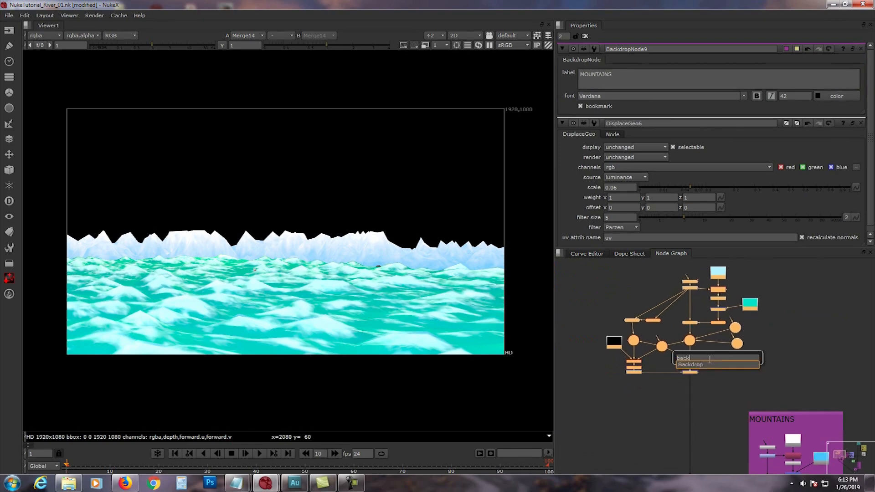
click(698, 365)
Label the backdrop behind the water node tree SEA.
middle_drag(767, 398, 771, 439)
click(640, 294)
double_click(640, 297)
click(606, 79)
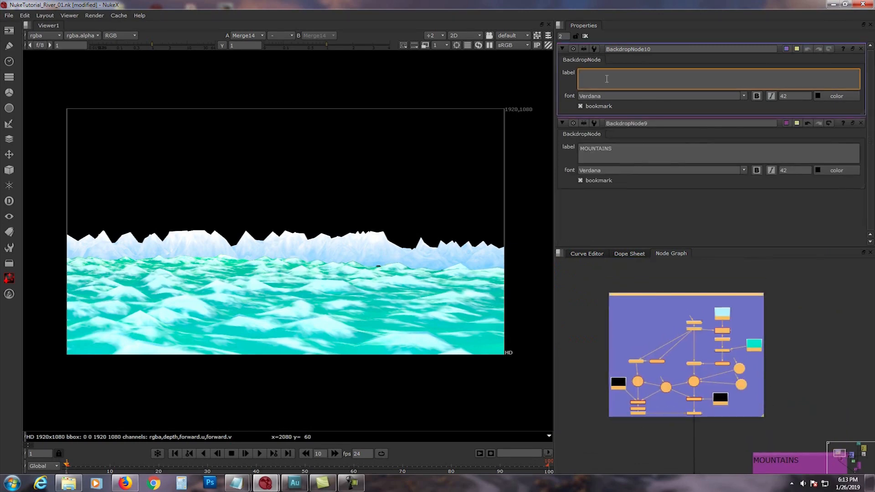
text(SEA)
Move the SEA backdrop with all its nodes down and to the left, level with the final merge node.
middle_drag(678, 348, 707, 340)
scroll(709, 342, down, 2)
drag(629, 287, 780, 403)
drag(725, 354, 637, 435)
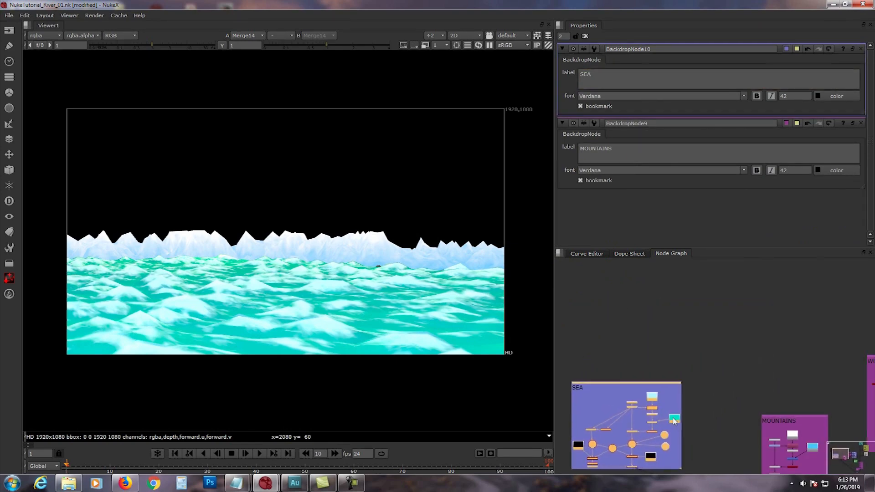
middle_drag(670, 422, 685, 348)
drag(689, 348, 688, 377)
Move the MOUNTAINS backdrop with its nodes up so it sits directly above the final merge node.
drag(766, 328, 850, 441)
drag(829, 371, 771, 275)
scroll(738, 374, up, 2)
middle_drag(749, 355, 722, 433)
scroll(729, 385, up, 2)
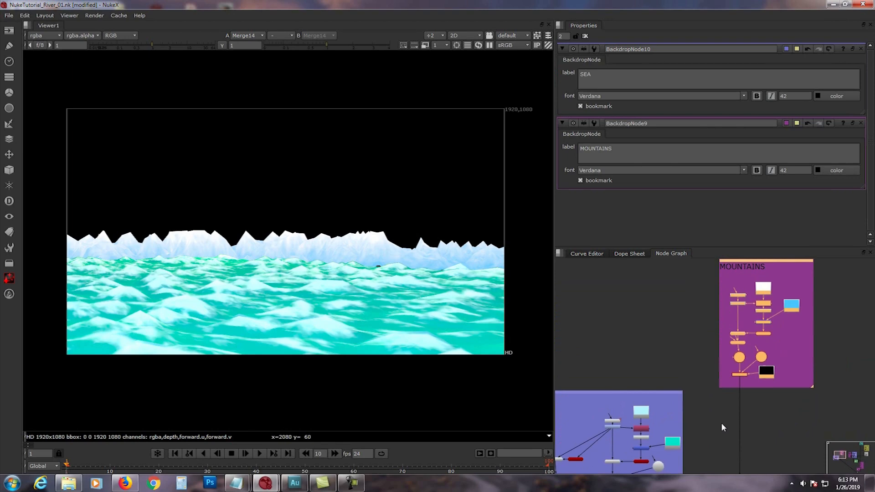
middle_drag(683, 417, 749, 343)
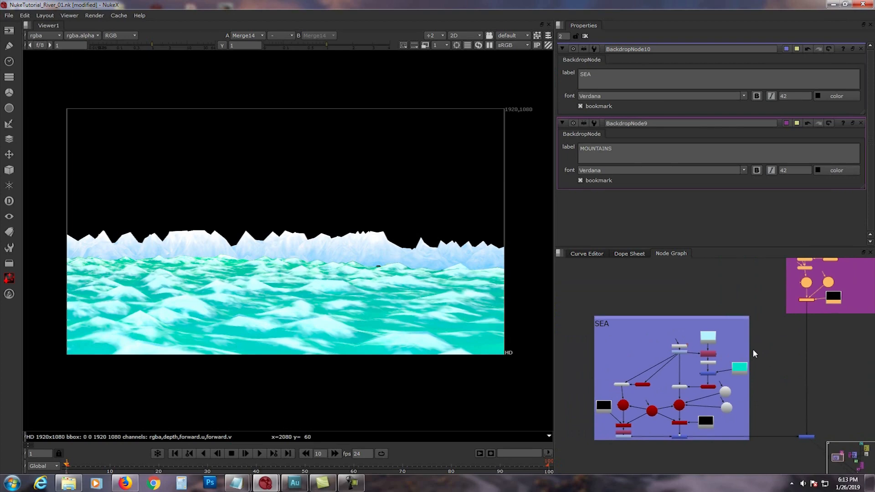
middle_drag(758, 353, 720, 360)
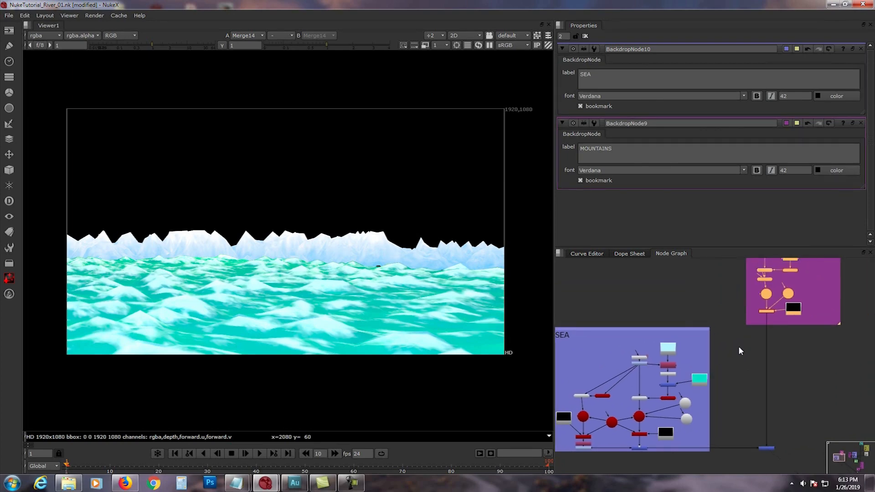